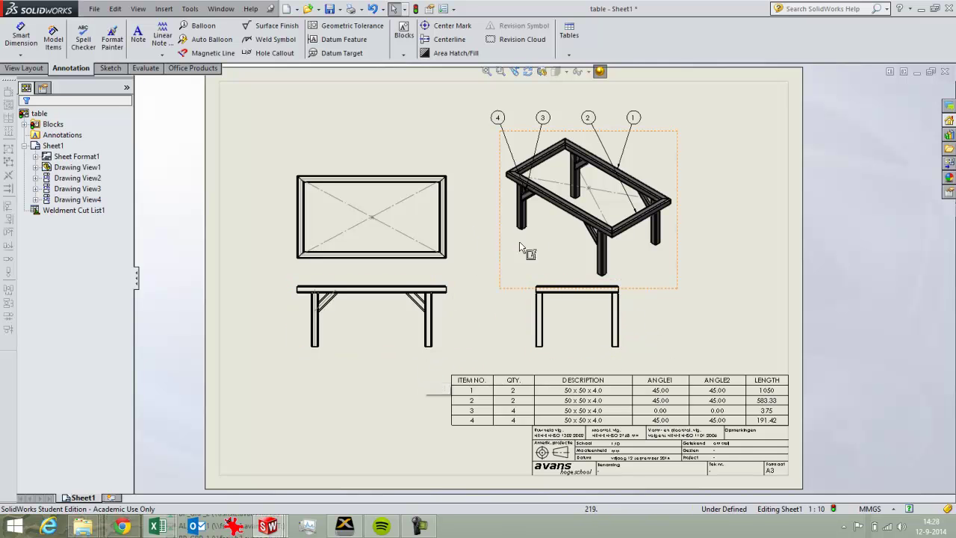
Step: Bring the Kit Car frame part window forward and orbit the frame to inspect it
{"action": "mouse_move", "coordinate": [275, 534]}
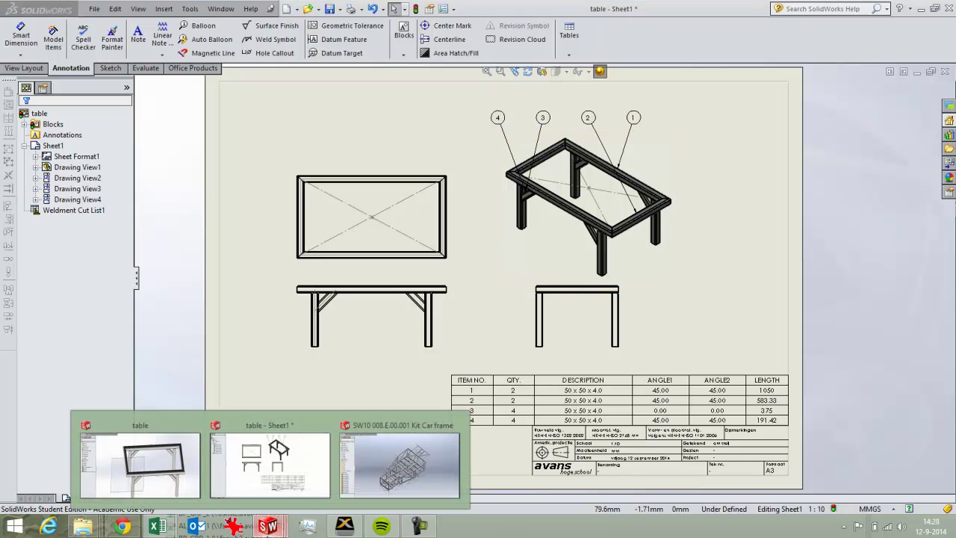
{"action": "left_click", "coordinate": [393, 470]}
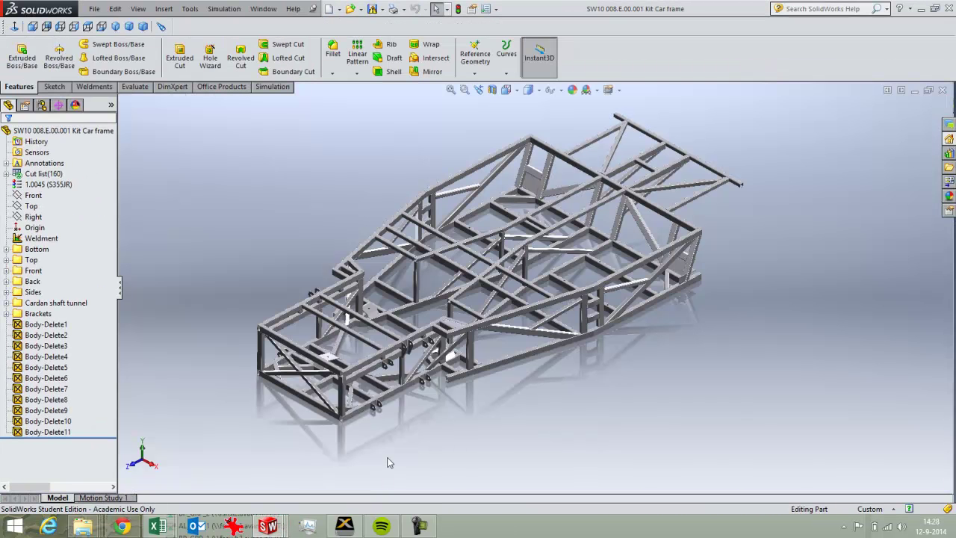
{"action": "mouse_move", "coordinate": [390, 458]}
{"action": "middle_mouse_down"}
{"action": "mouse_move", "coordinate": [427, 448]}
{"action": "mouse_move", "coordinate": [421, 433]}
{"action": "middle_mouse_up"}
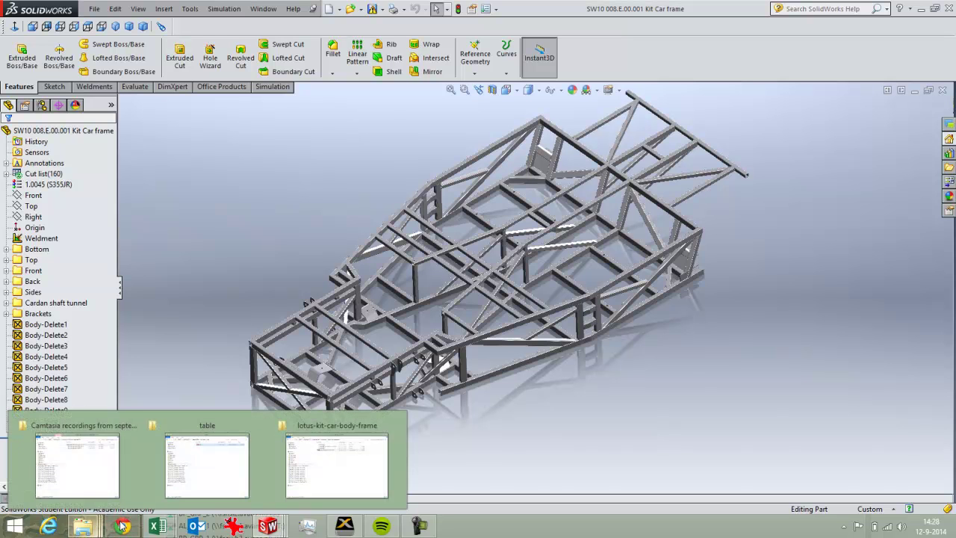
{"action": "mouse_move", "coordinate": [122, 526]}
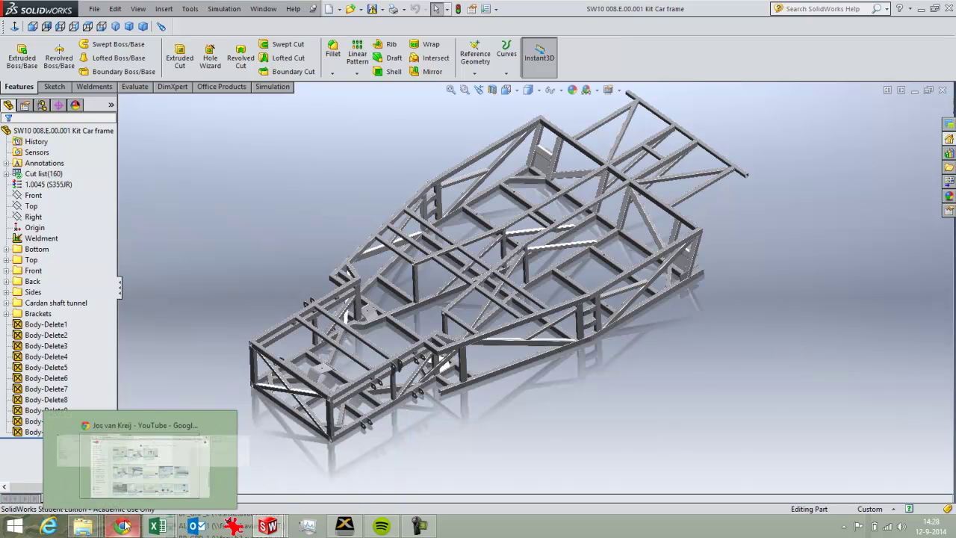
{"action": "left_click", "coordinate": [146, 461]}
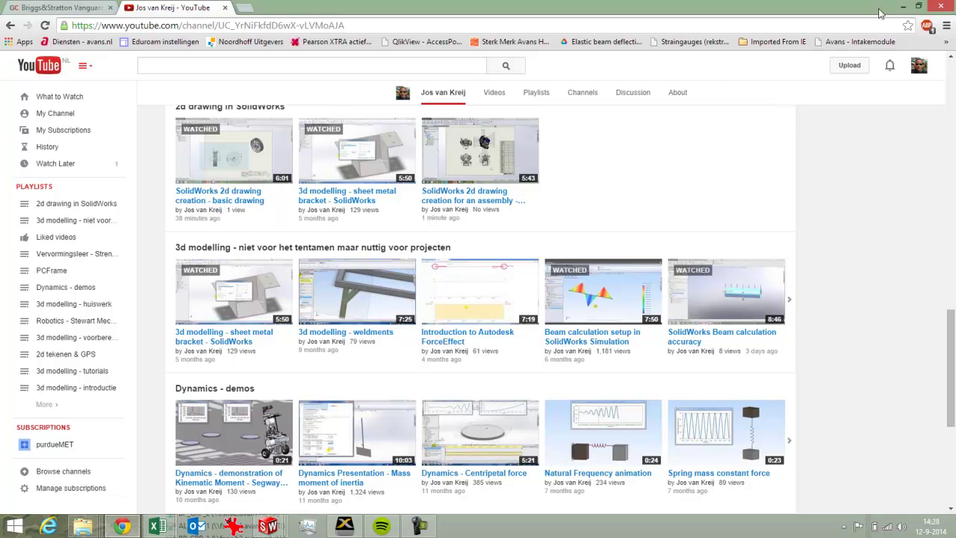
{"action": "left_click", "coordinate": [904, 7]}
{"action": "middle_click_drag", "start_coordinate": [579, 249], "coordinate": [516, 328]}
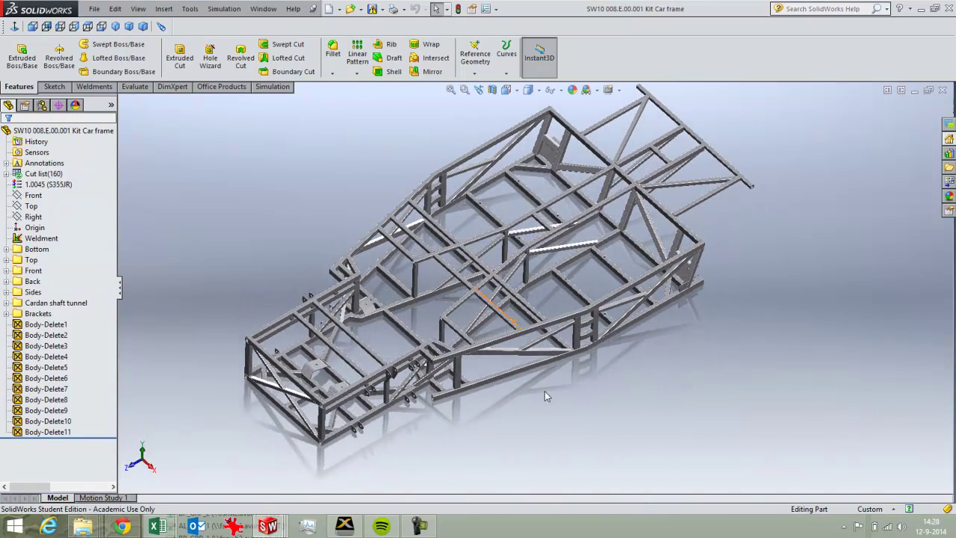
Step: Highlight the Kit Car frame members through its cut list, then minimize that part window
{"action": "middle_click_drag", "start_coordinate": [544, 390], "coordinate": [539, 375]}
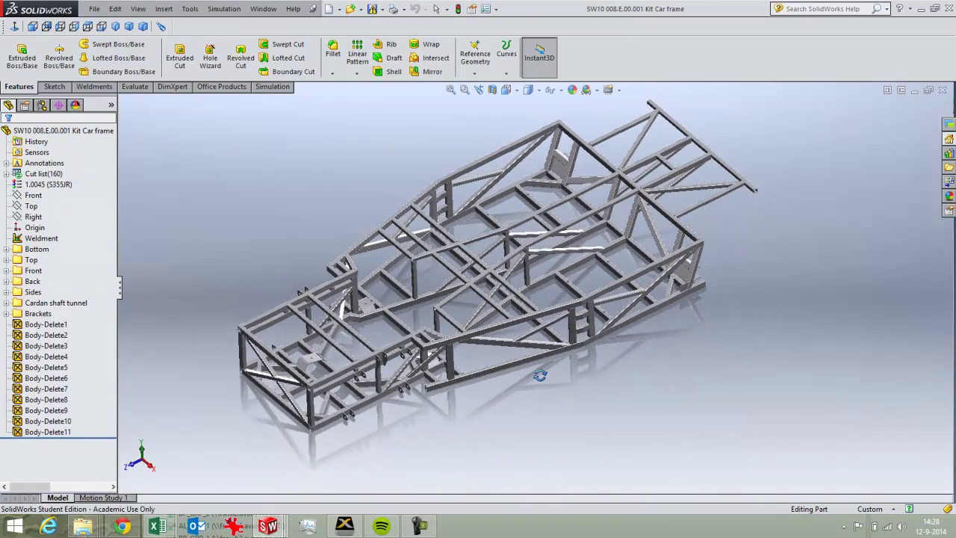
{"action": "left_click", "coordinate": [44, 174]}
{"action": "left_click", "coordinate": [823, 204]}
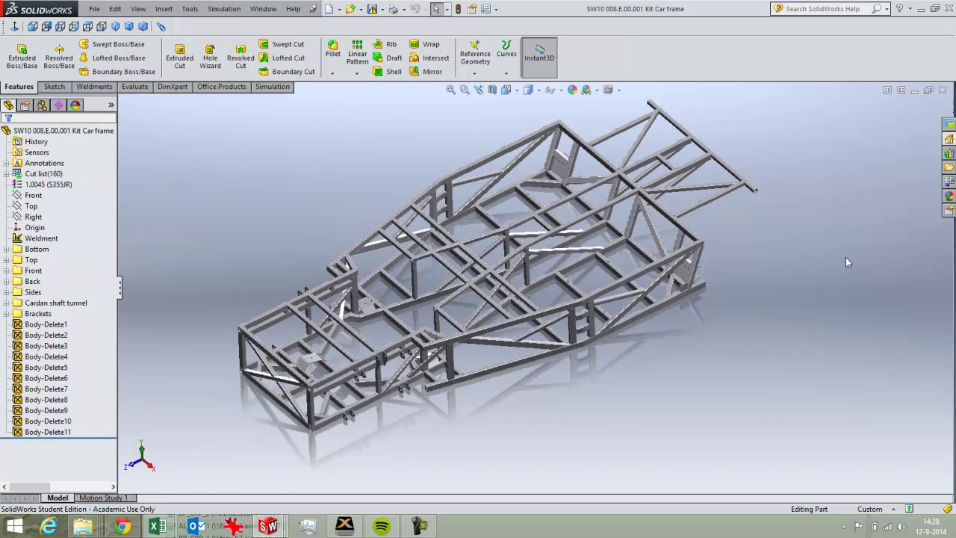
{"action": "left_click", "coordinate": [914, 91]}
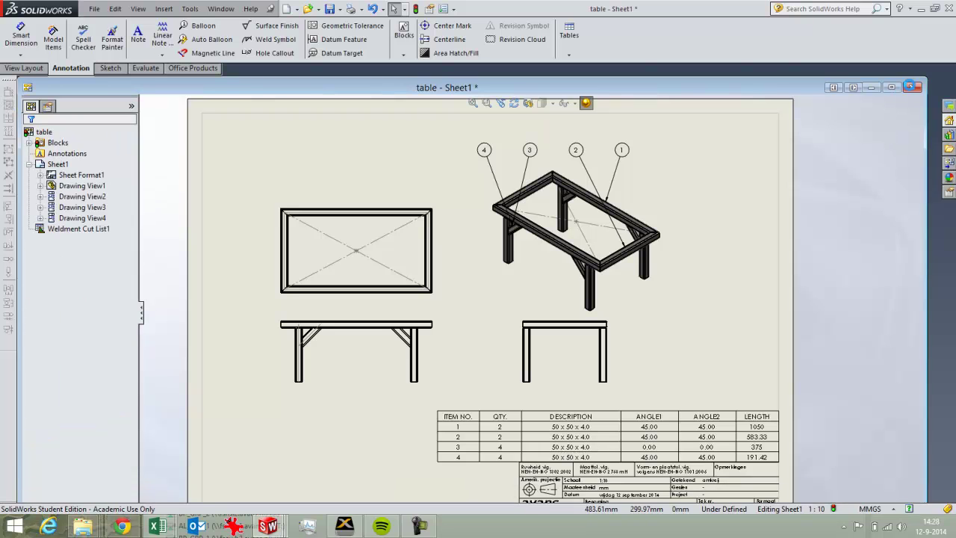
Step: Close the old table drawing without saving and maximize the table part window
{"action": "left_click", "coordinate": [911, 86]}
{"action": "left_click", "coordinate": [481, 273]}
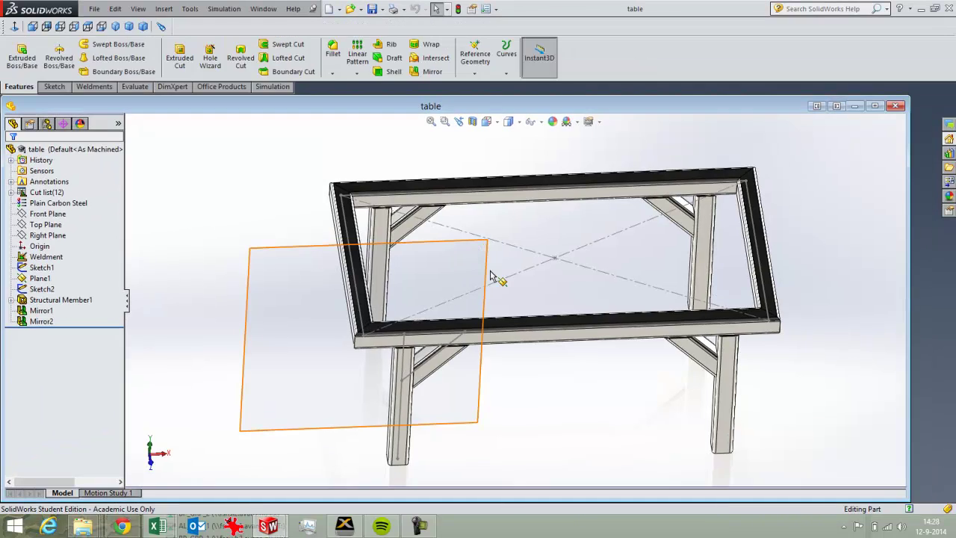
{"action": "middle_click_drag", "start_coordinate": [490, 275], "coordinate": [530, 281]}
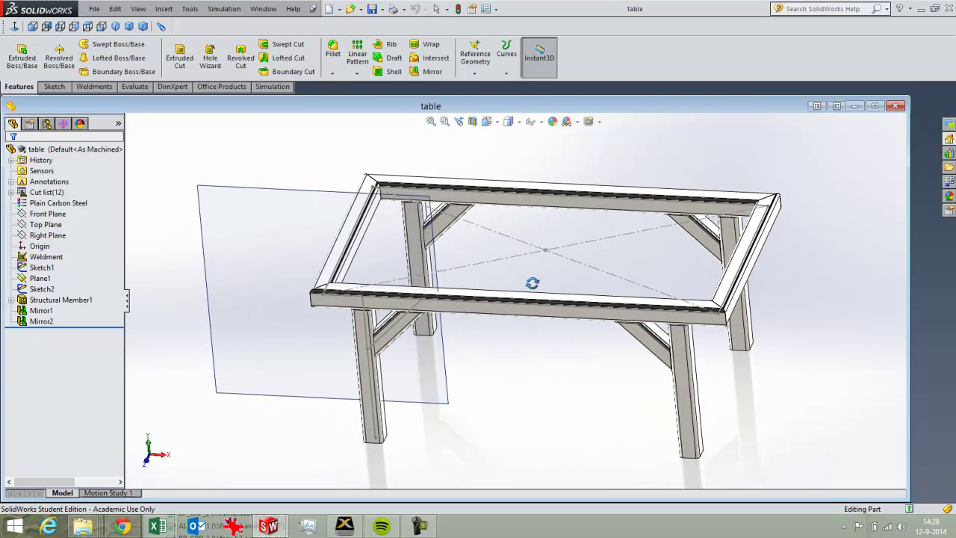
{"action": "left_click", "coordinate": [123, 526]}
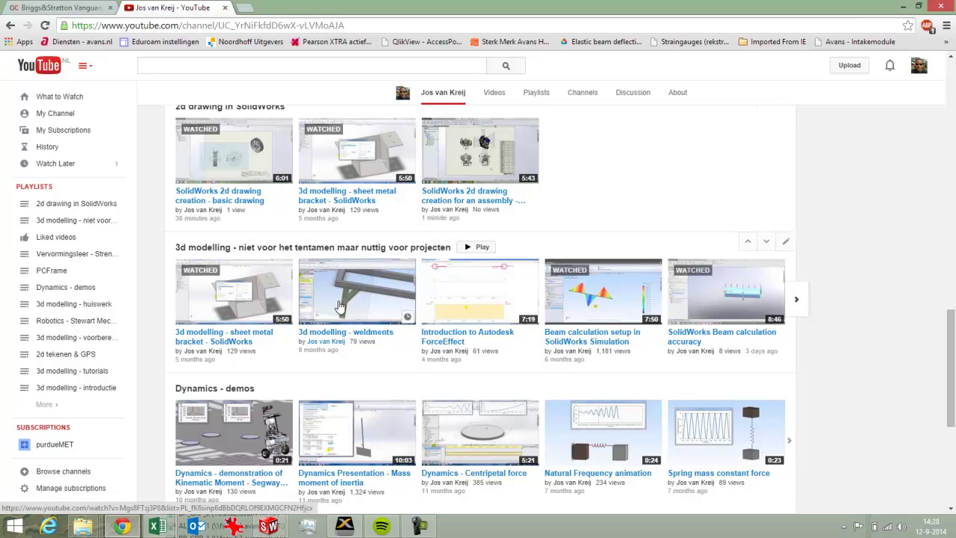
{"action": "left_click", "coordinate": [907, 11]}
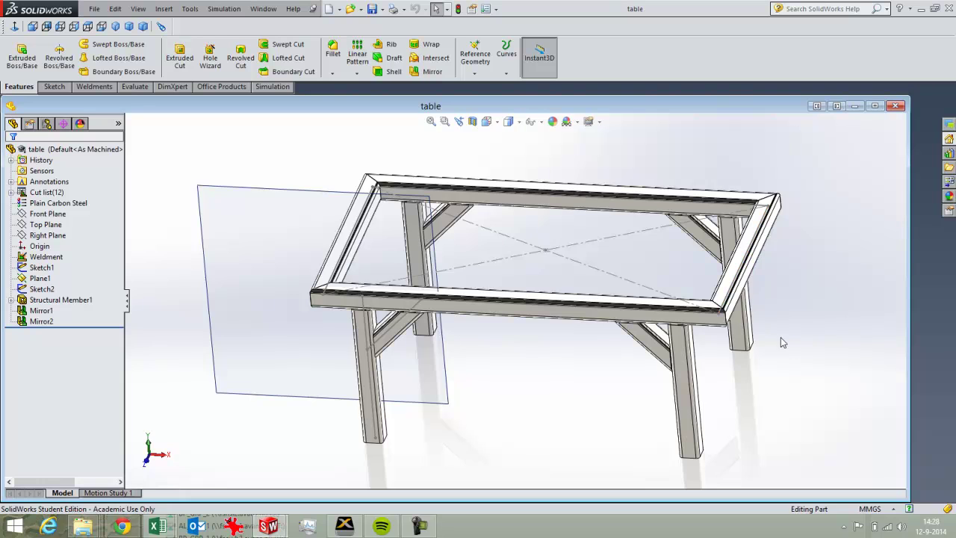
{"action": "middle_click_drag", "start_coordinate": [780, 336], "coordinate": [817, 313]}
{"action": "left_click", "coordinate": [875, 105]}
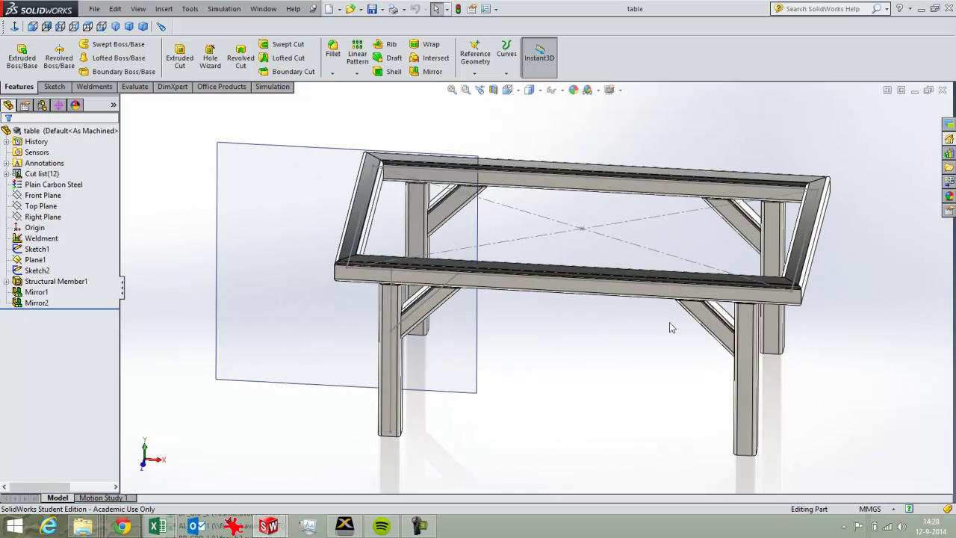
Step: Make a new drawing from the table part with the A3-Avans template, declining the existing drawing
{"action": "left_click", "coordinate": [98, 9]}
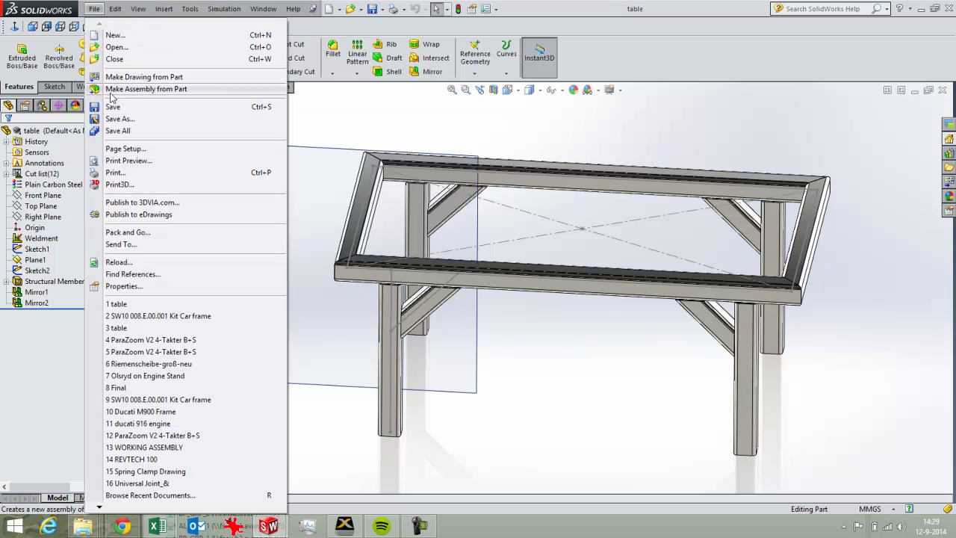
{"action": "left_click", "coordinate": [118, 77]}
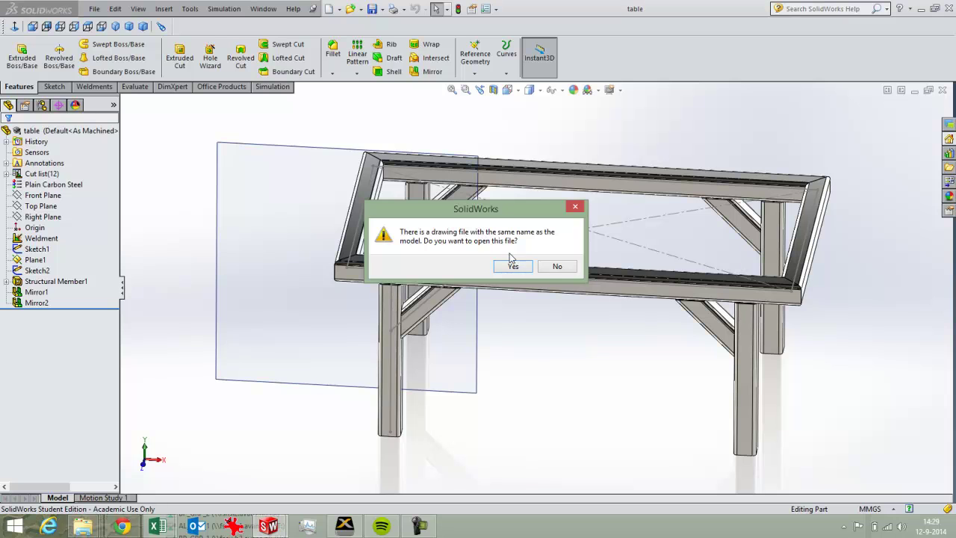
{"action": "left_click", "coordinate": [557, 267]}
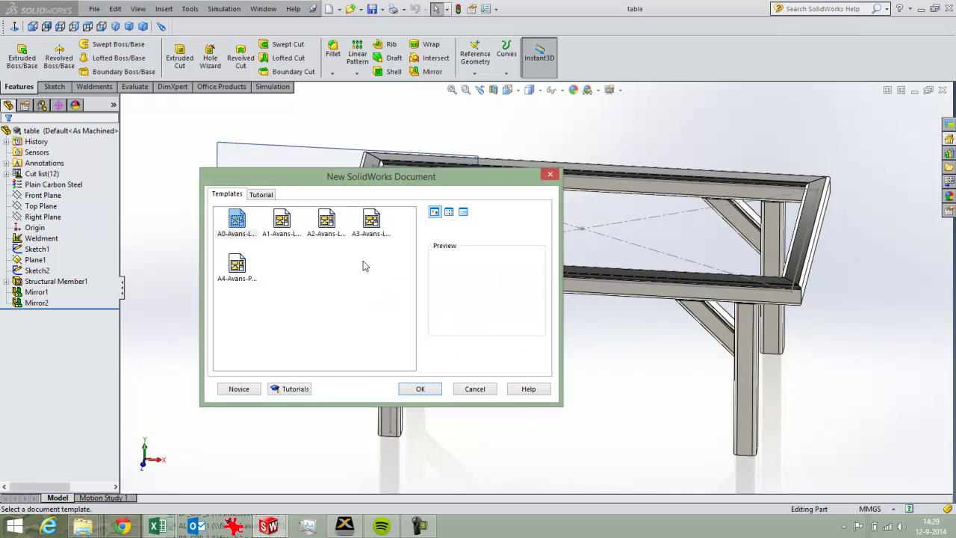
{"action": "left_click", "coordinate": [371, 224]}
{"action": "left_click", "coordinate": [436, 393]}
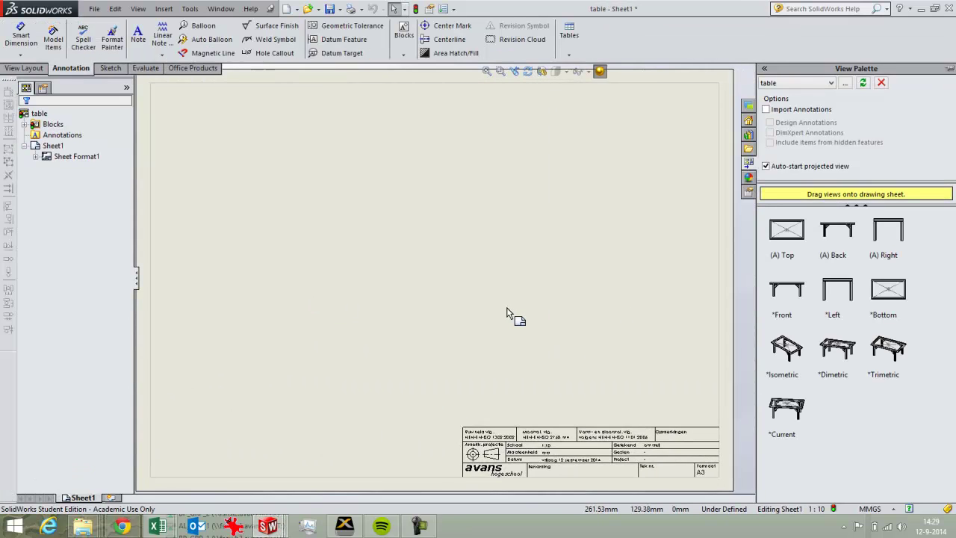
Step: Place the Front view from the View Palette, then projected top, right and isometric views
{"action": "left_click", "coordinate": [844, 233]}
{"action": "left_click", "coordinate": [794, 295]}
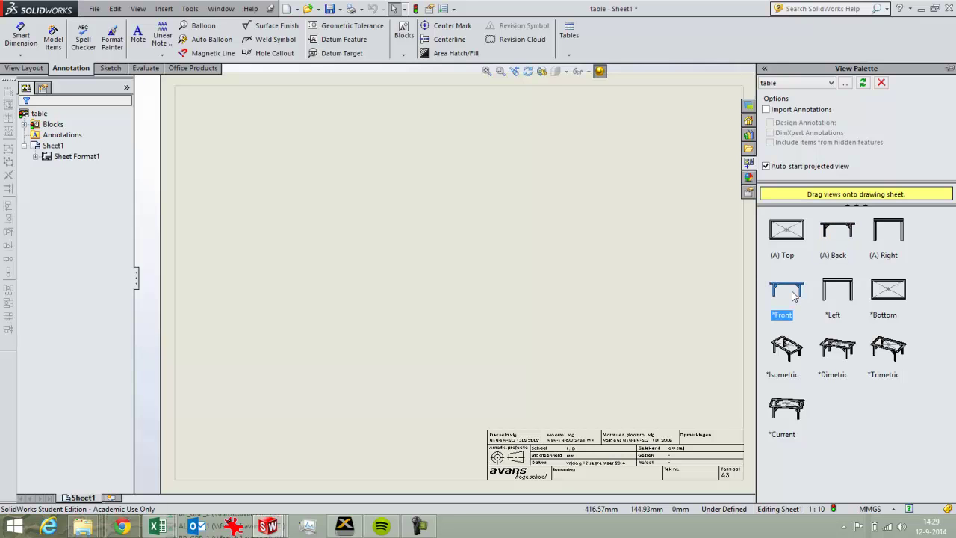
{"action": "mouse_move", "coordinate": [794, 295]}
{"action": "left_mouse_down"}
{"action": "mouse_move", "coordinate": [529, 347]}
{"action": "mouse_move", "coordinate": [348, 344]}
{"action": "mouse_move", "coordinate": [350, 332]}
{"action": "left_mouse_up"}
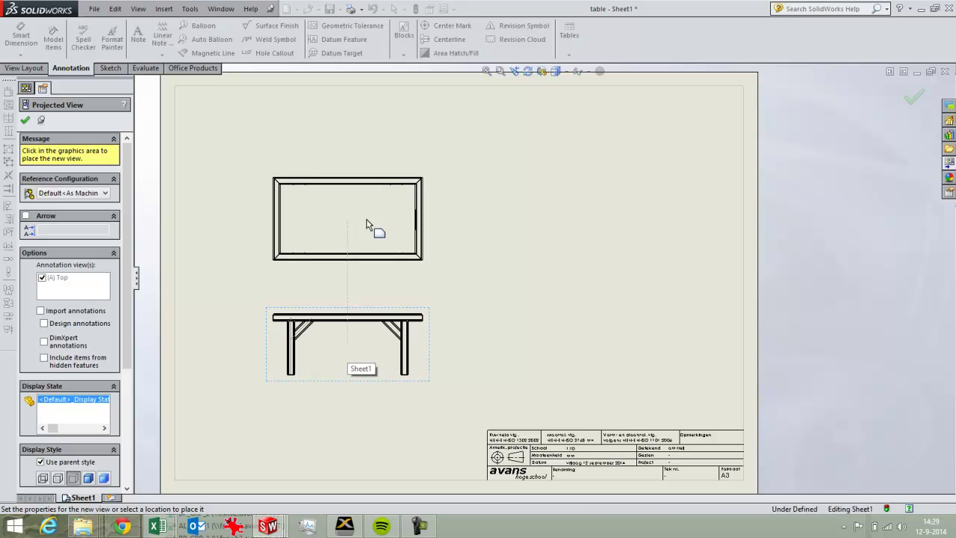
{"action": "left_click", "coordinate": [375, 231]}
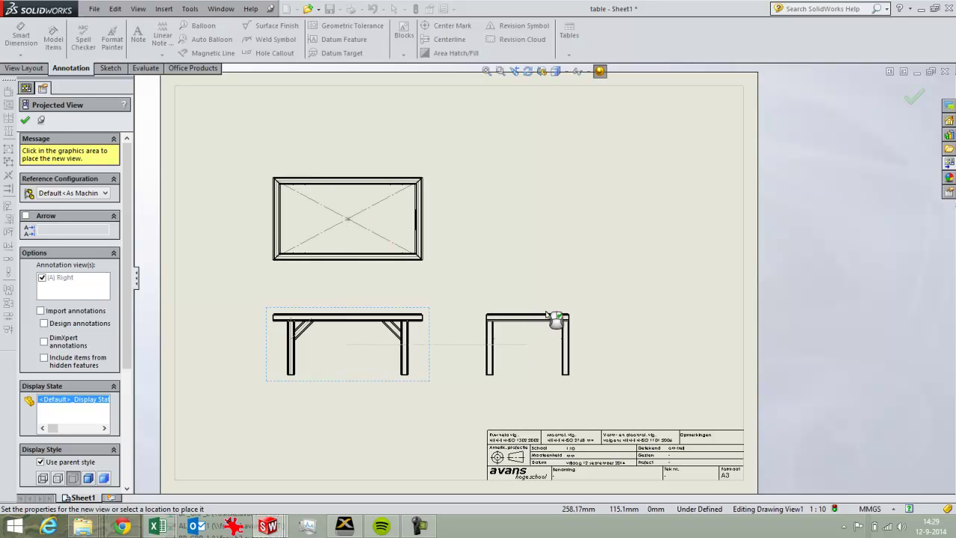
{"action": "left_click", "coordinate": [550, 322]}
{"action": "left_click", "coordinate": [596, 228]}
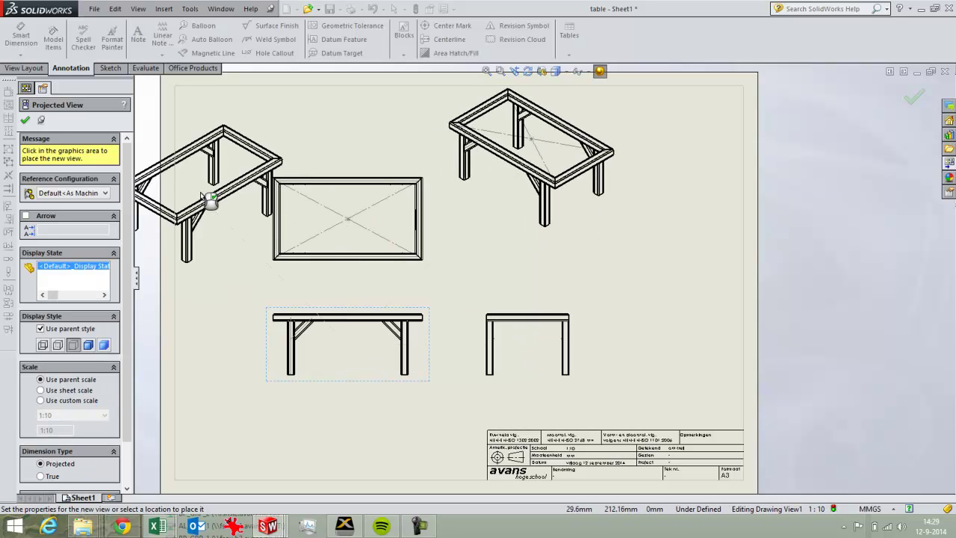
{"action": "left_click", "coordinate": [26, 121]}
Step: Set the isometric view to Shaded with Edges and reposition the views on the sheet
{"action": "left_click_drag", "start_coordinate": [495, 246], "coordinate": [500, 268]}
{"action": "left_click", "coordinate": [88, 322]}
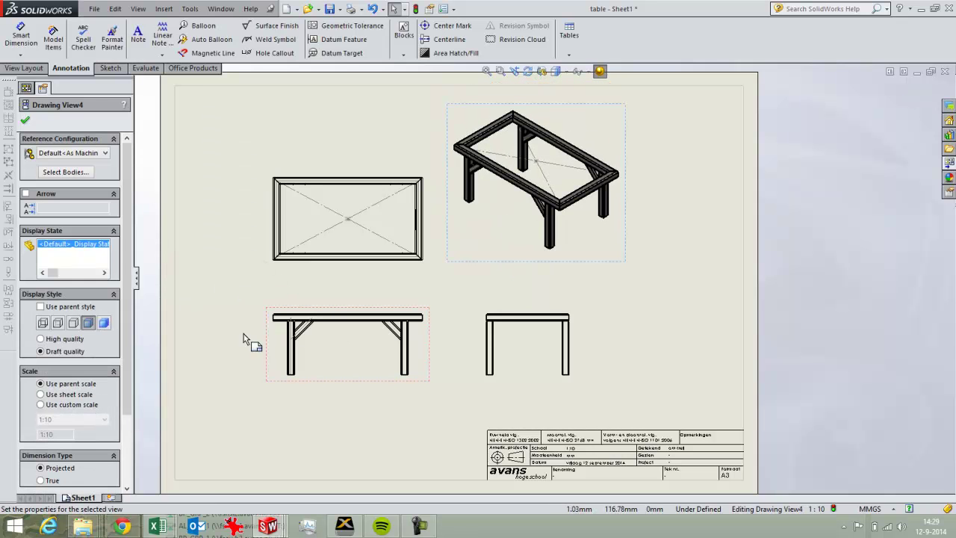
{"action": "left_click_drag", "start_coordinate": [312, 315], "coordinate": [310, 291]}
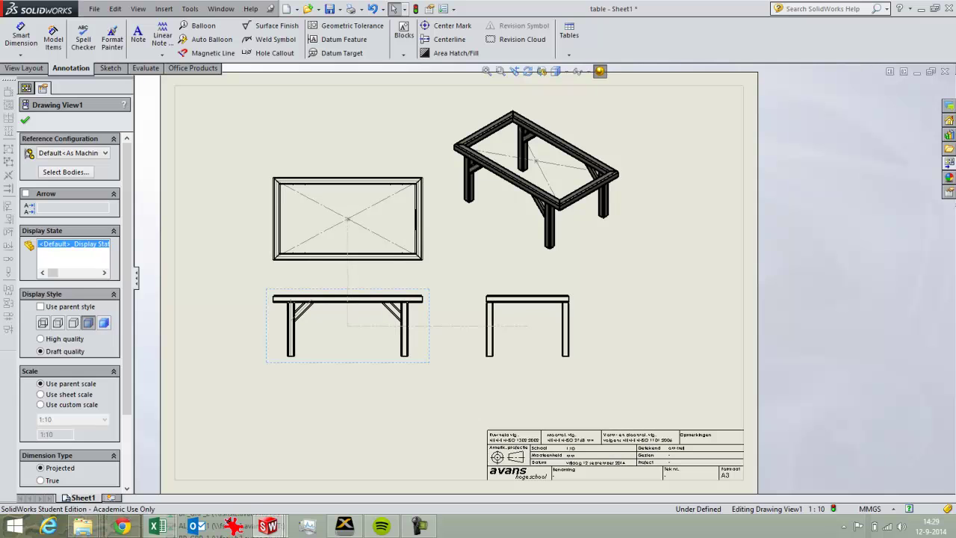
{"action": "left_click", "coordinate": [683, 344]}
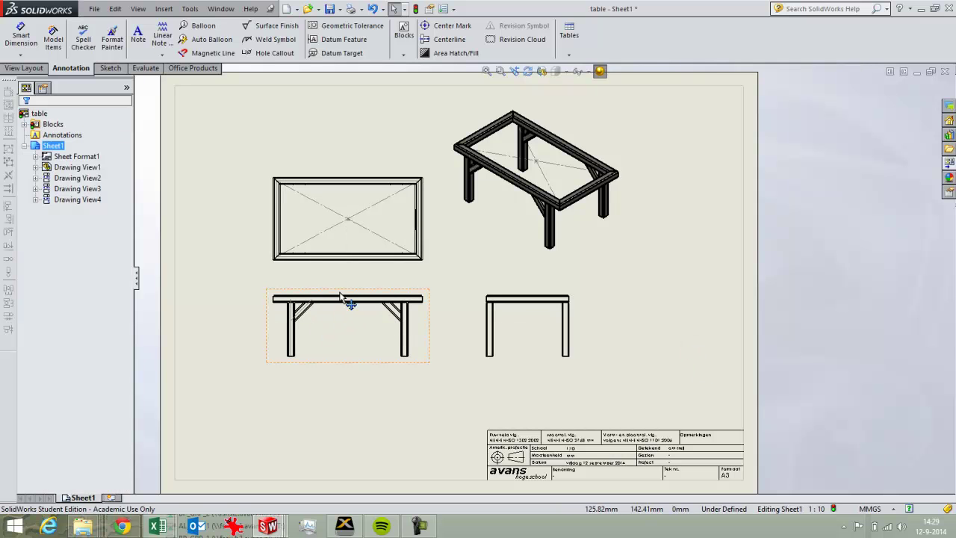
Step: Nudge the top view into place and zoom and pan so all four views fit the window
{"action": "left_click_drag", "start_coordinate": [340, 293], "coordinate": [289, 290]}
{"action": "left_click_drag", "start_coordinate": [320, 182], "coordinate": [318, 156]}
{"action": "right_click", "coordinate": [319, 155]}
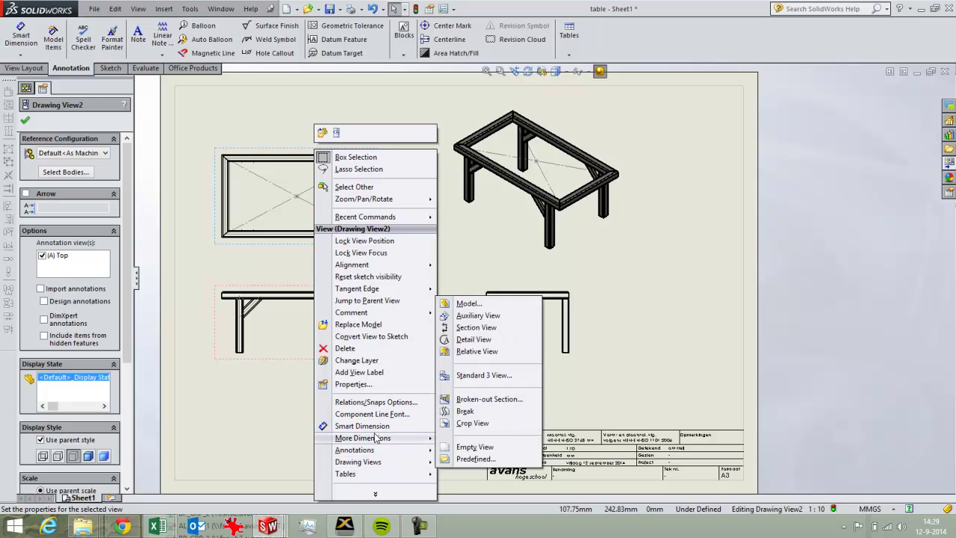
{"action": "mouse_move", "coordinate": [386, 267]}
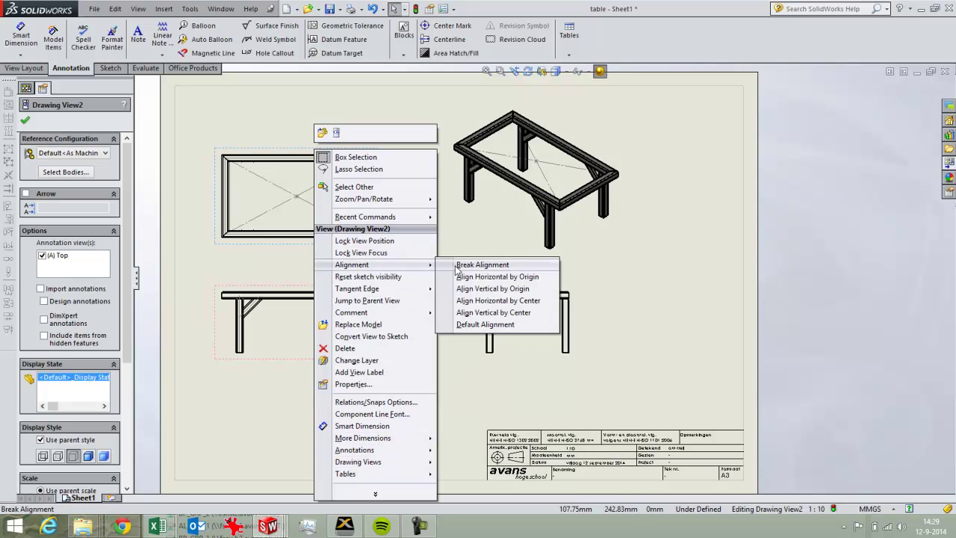
{"action": "left_click", "coordinate": [669, 318]}
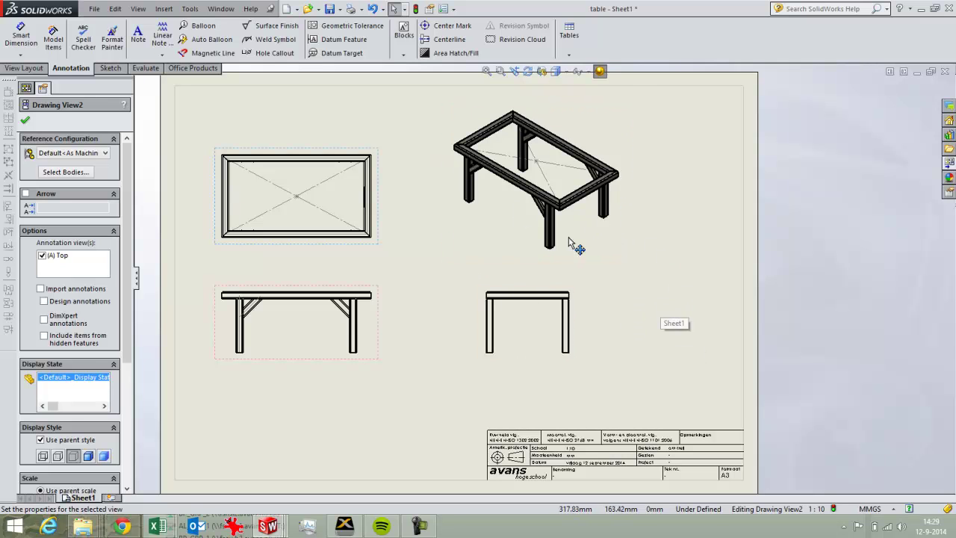
{"action": "scroll", "coordinate": [568, 236], "scroll_direction": "down", "scroll_amount": 4}
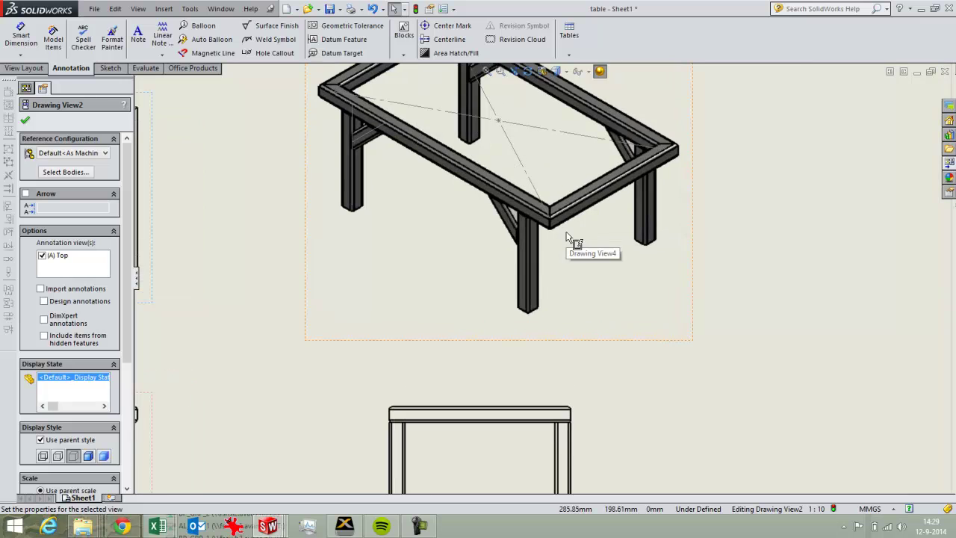
{"action": "scroll", "coordinate": [608, 324], "scroll_direction": "up", "scroll_amount": 3}
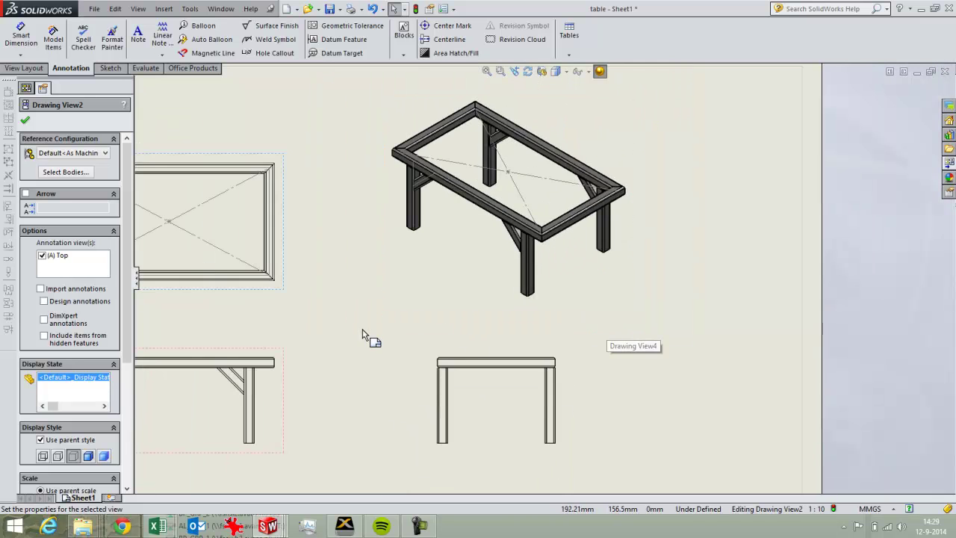
{"action": "mouse_move", "coordinate": [362, 333]}
{"action": "middle_mouse_down"}
{"action": "mouse_move", "coordinate": [415, 299]}
{"action": "mouse_move", "coordinate": [476, 281]}
{"action": "middle_mouse_up"}
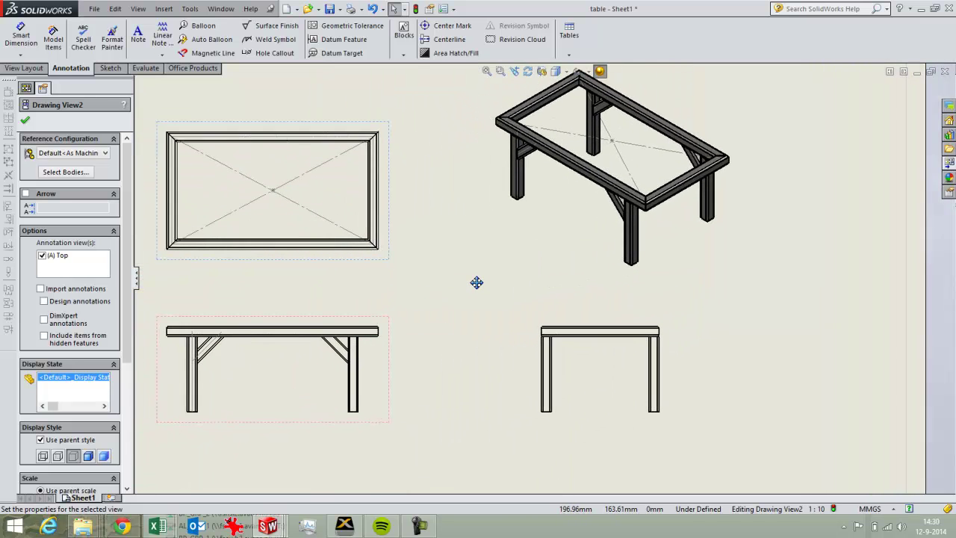
Step: Add the 417 height dimension on the side view and 1034 length on the top view
{"action": "left_click", "coordinate": [22, 39]}
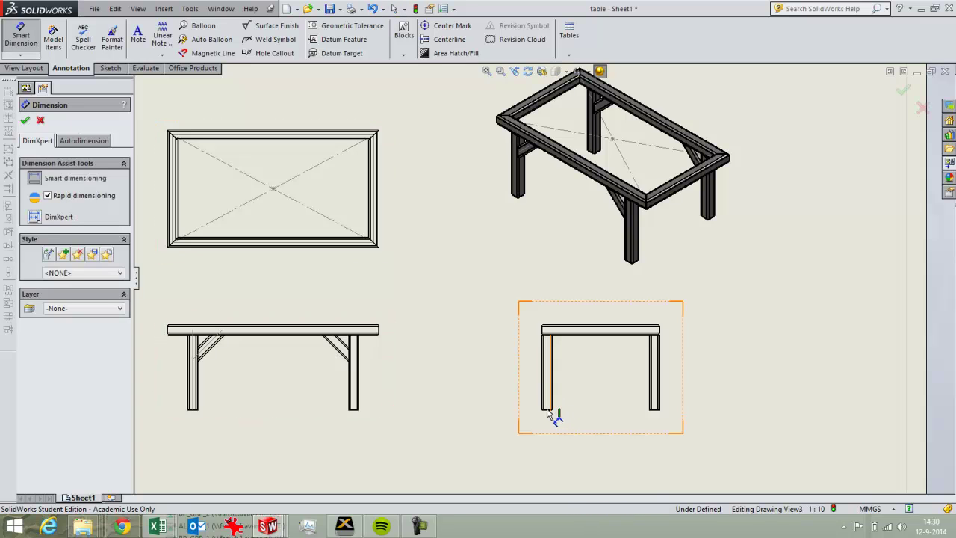
{"action": "left_click", "coordinate": [546, 406]}
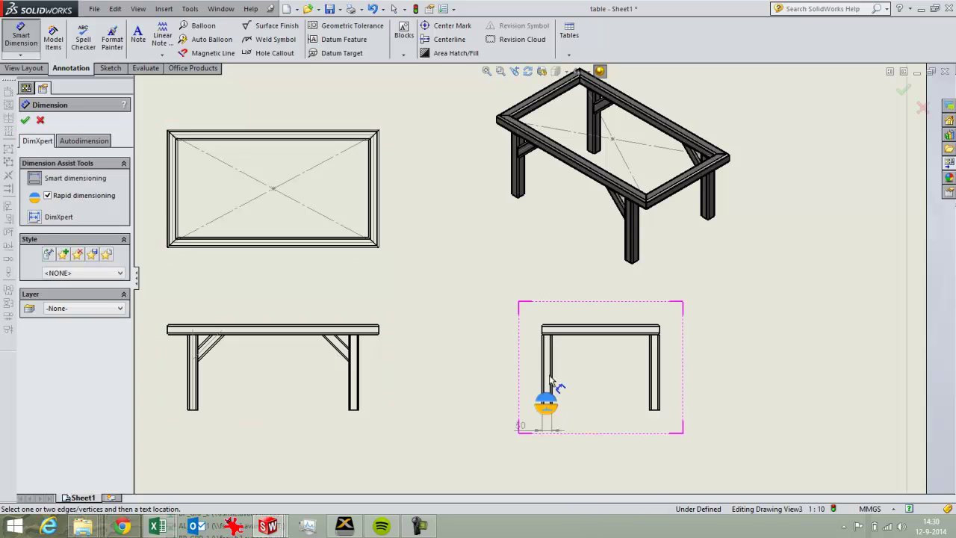
{"action": "left_click", "coordinate": [557, 328]}
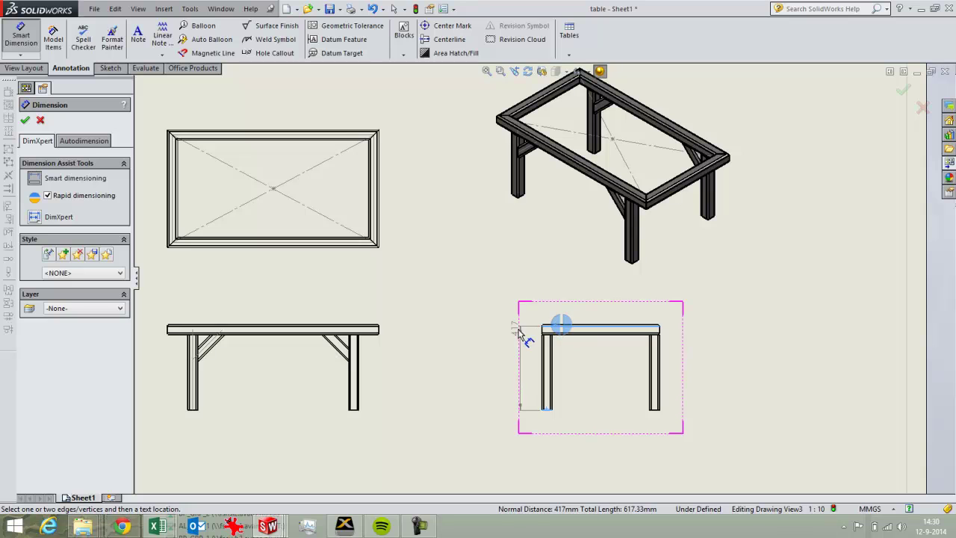
{"action": "left_click", "coordinate": [512, 334]}
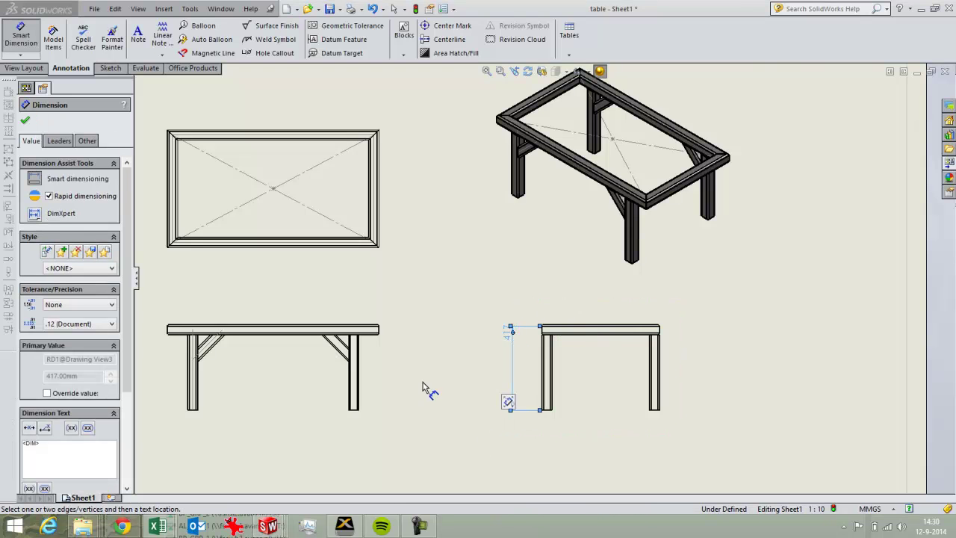
{"action": "left_click", "coordinate": [316, 132]}
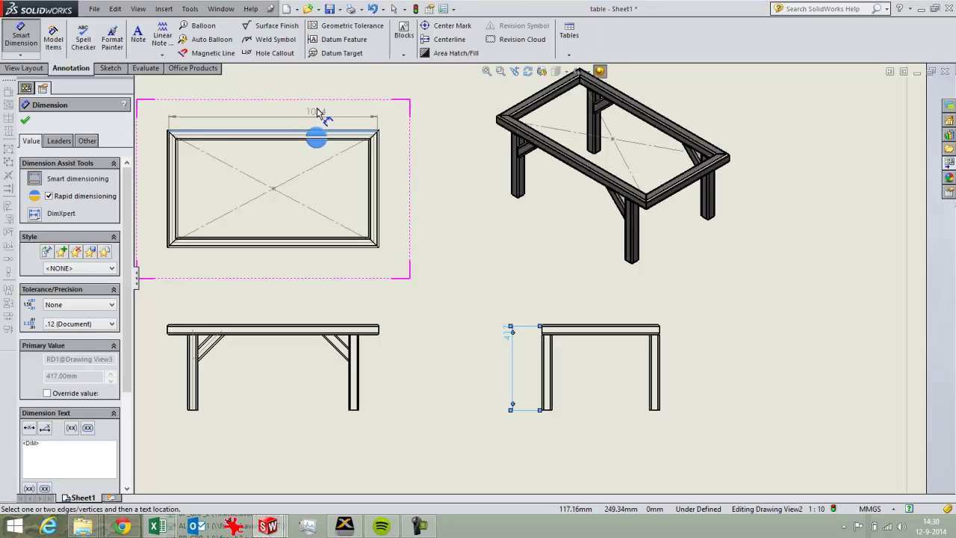
{"action": "left_click", "coordinate": [293, 95]}
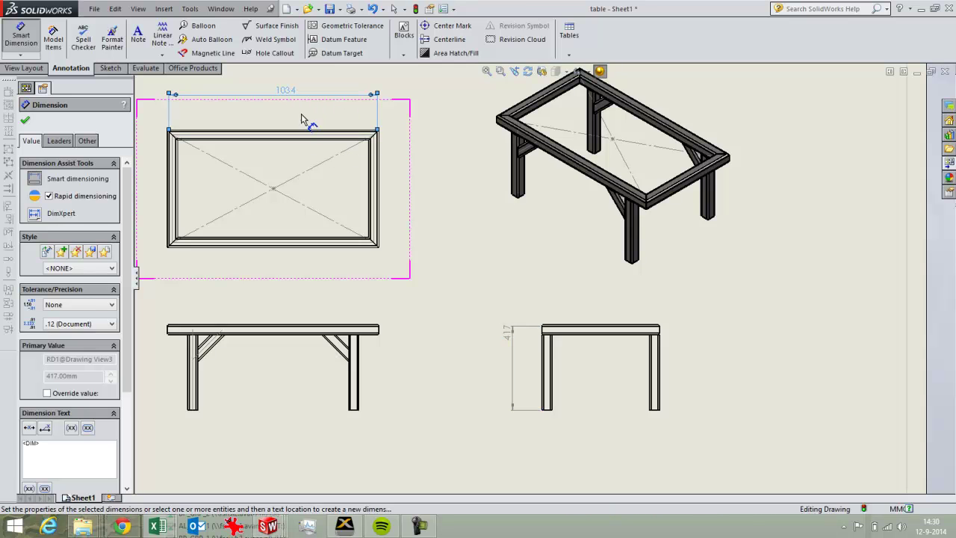
{"action": "left_click", "coordinate": [24, 120]}
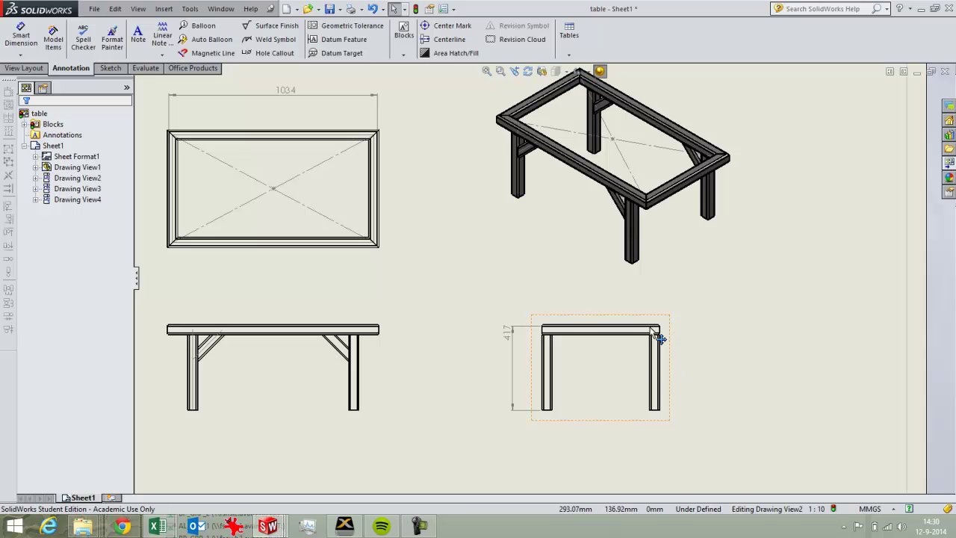
Step: Add the 567.33 width dimension beside the top view
{"action": "left_click", "coordinate": [20, 34]}
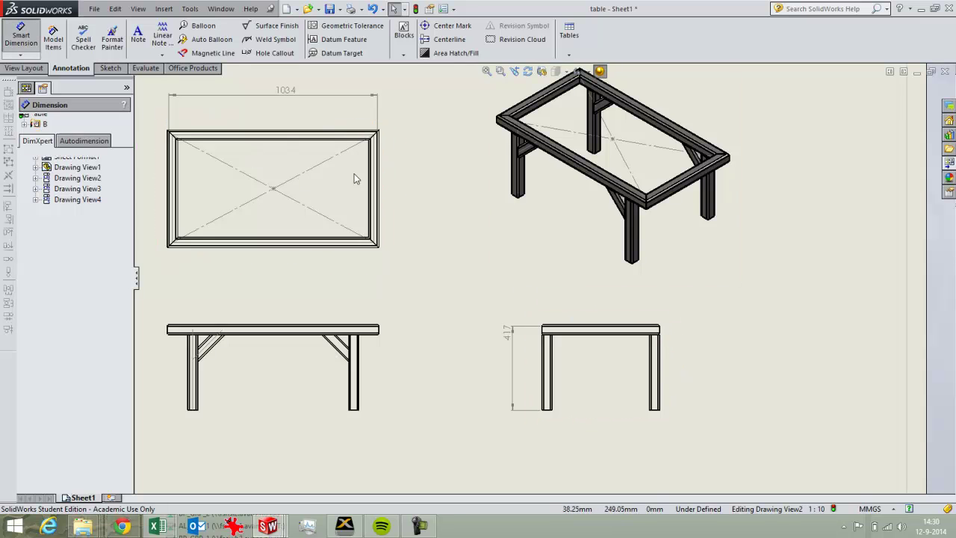
{"action": "left_click", "coordinate": [386, 197]}
{"action": "left_click", "coordinate": [437, 192]}
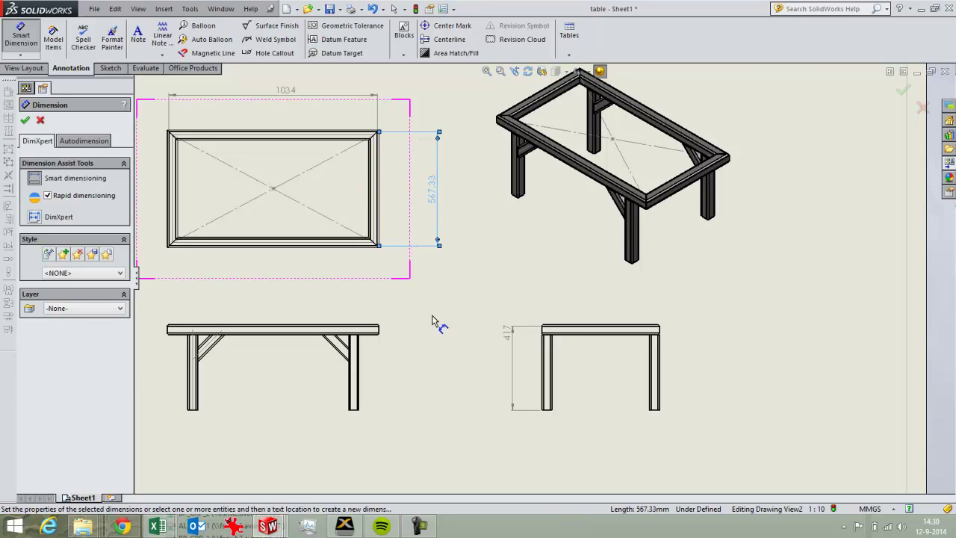
{"action": "left_click", "coordinate": [26, 122]}
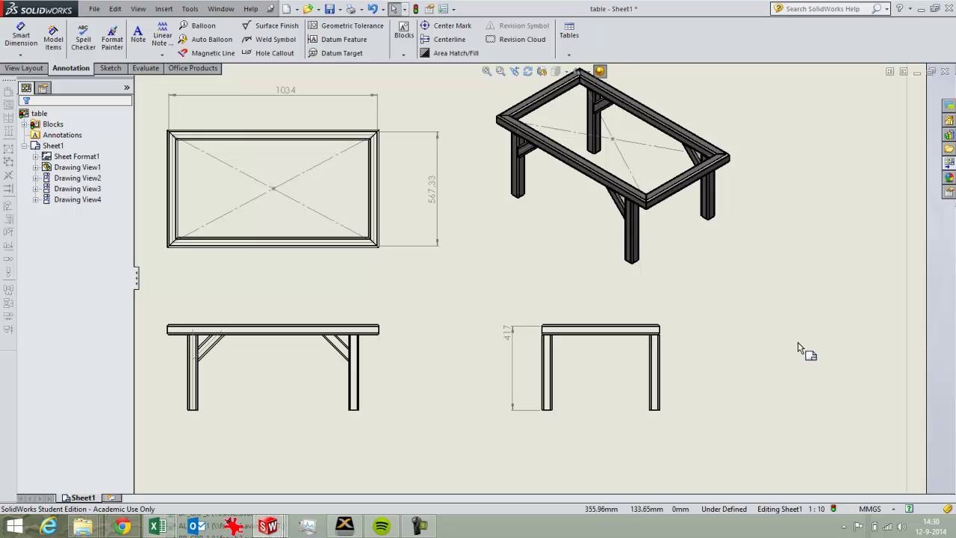
{"action": "mouse_move", "coordinate": [800, 348]}
{"action": "middle_mouse_down"}
{"action": "mouse_move", "coordinate": [742, 326]}
{"action": "mouse_move", "coordinate": [751, 351]}
{"action": "mouse_move", "coordinate": [657, 315]}
{"action": "middle_mouse_up"}
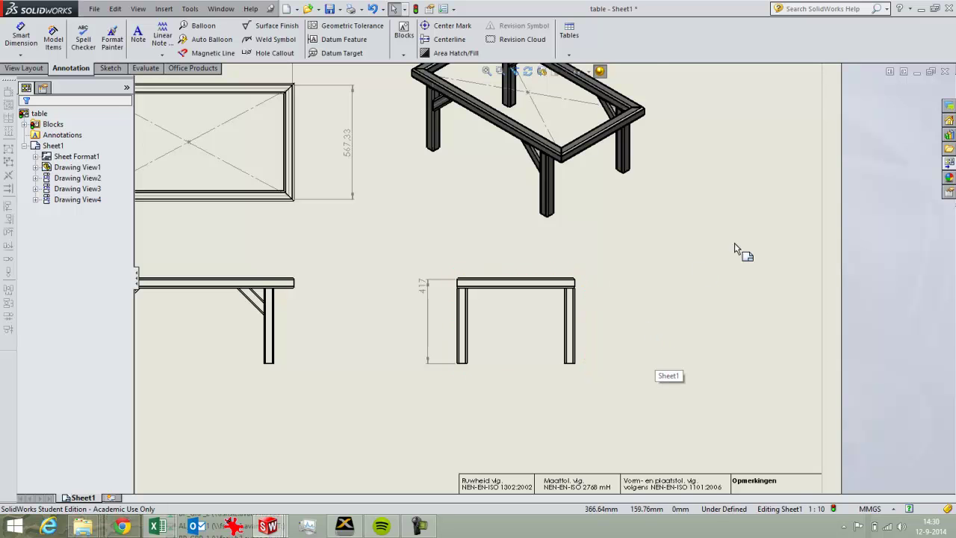
Step: Insert a weldment cut list from the isometric view and place it above the title block
{"action": "left_click", "coordinate": [592, 196]}
{"action": "right_click", "coordinate": [592, 197]}
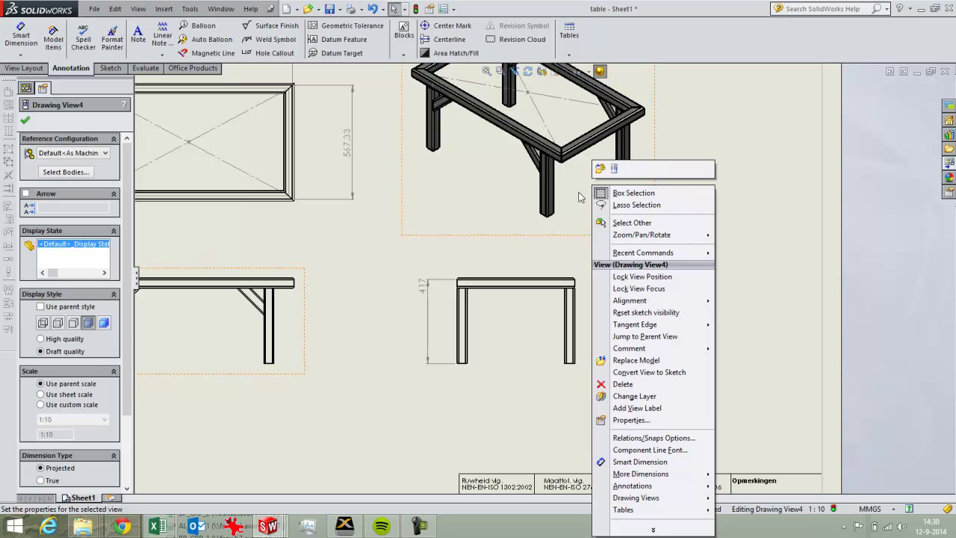
{"action": "left_click", "coordinate": [565, 193]}
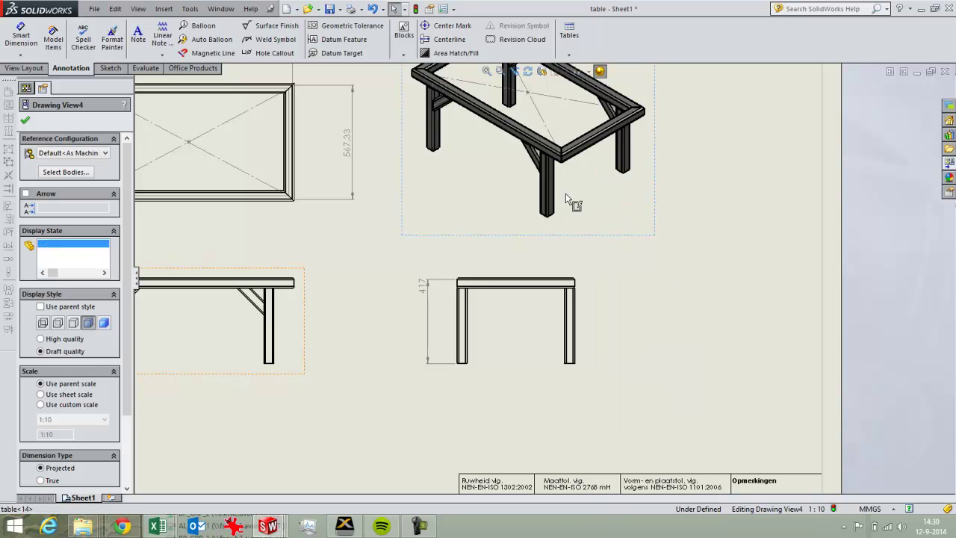
{"action": "right_click", "coordinate": [565, 193]}
{"action": "mouse_move", "coordinate": [632, 514]}
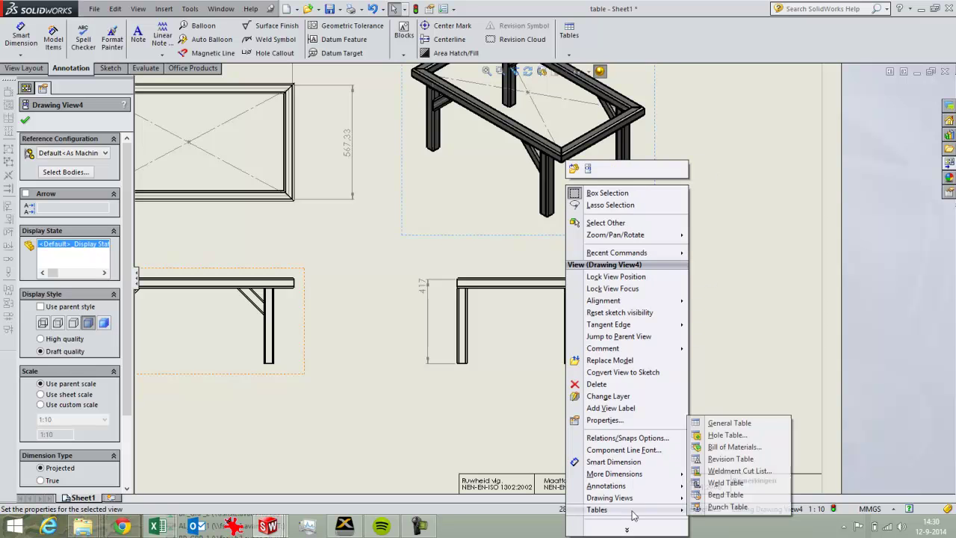
{"action": "left_click", "coordinate": [744, 470]}
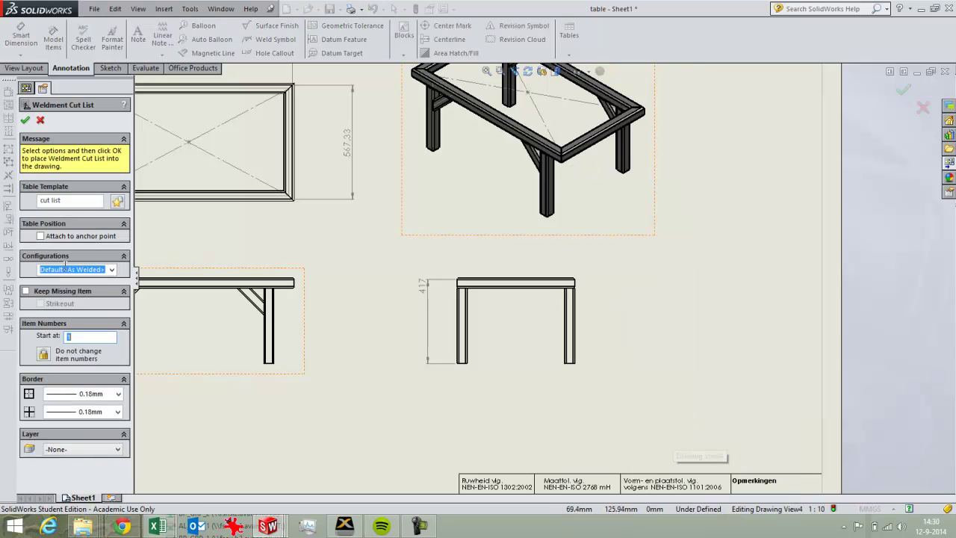
{"action": "left_click", "coordinate": [26, 121]}
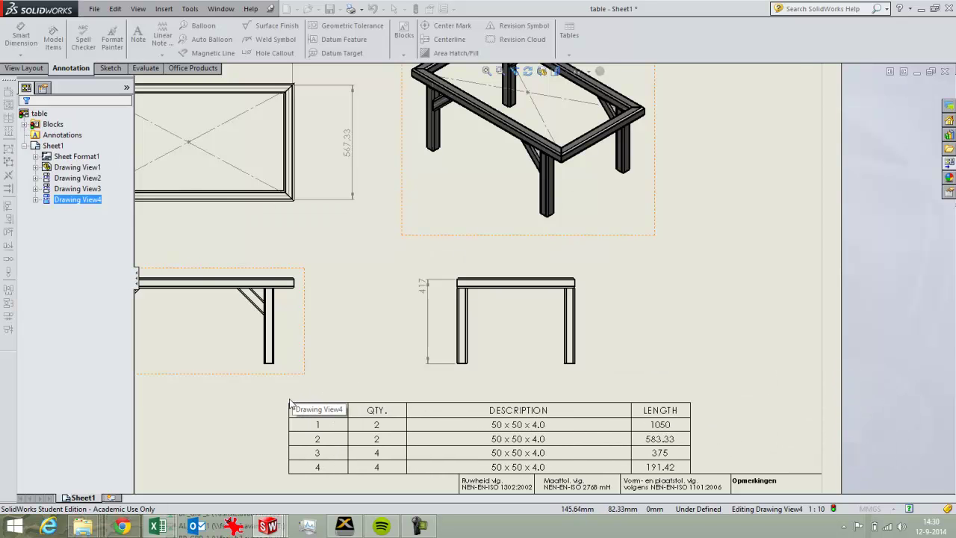
{"action": "left_click", "coordinate": [289, 404]}
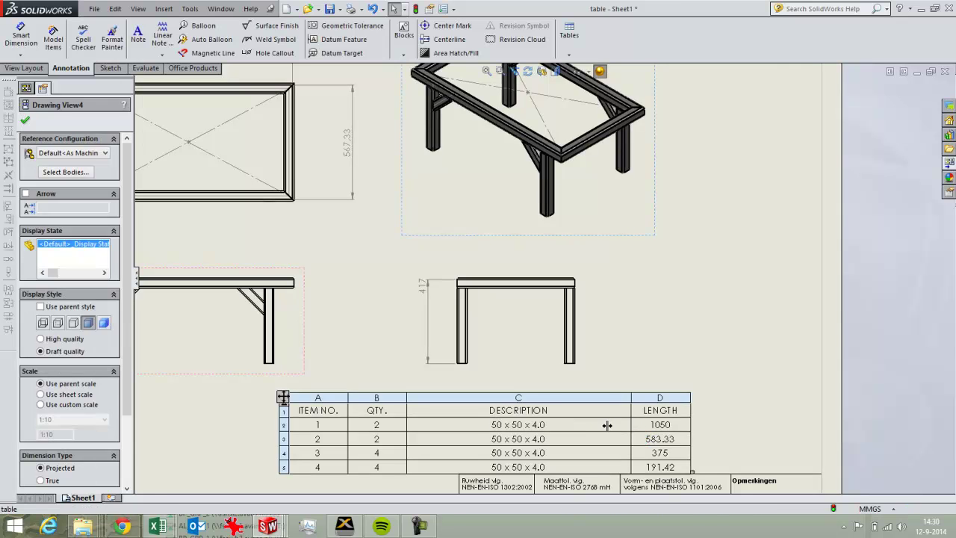
Step: Narrow the DESCRIPTION column and add an ANGLE1 cut list property column to its right
{"action": "left_click_drag", "start_coordinate": [607, 425], "coordinate": [574, 425]}
{"action": "left_click", "coordinate": [552, 423]}
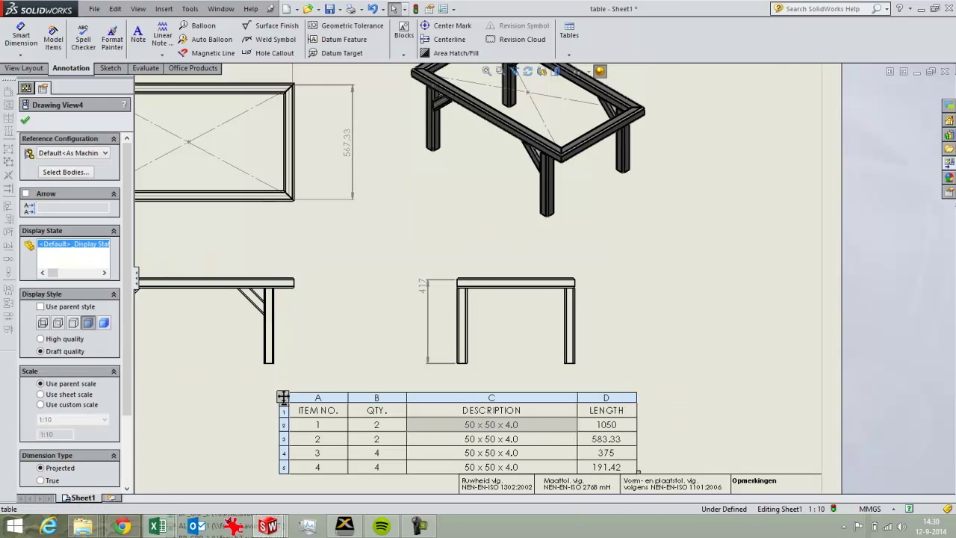
{"action": "left_click", "coordinate": [548, 397]}
{"action": "right_click", "coordinate": [548, 397]}
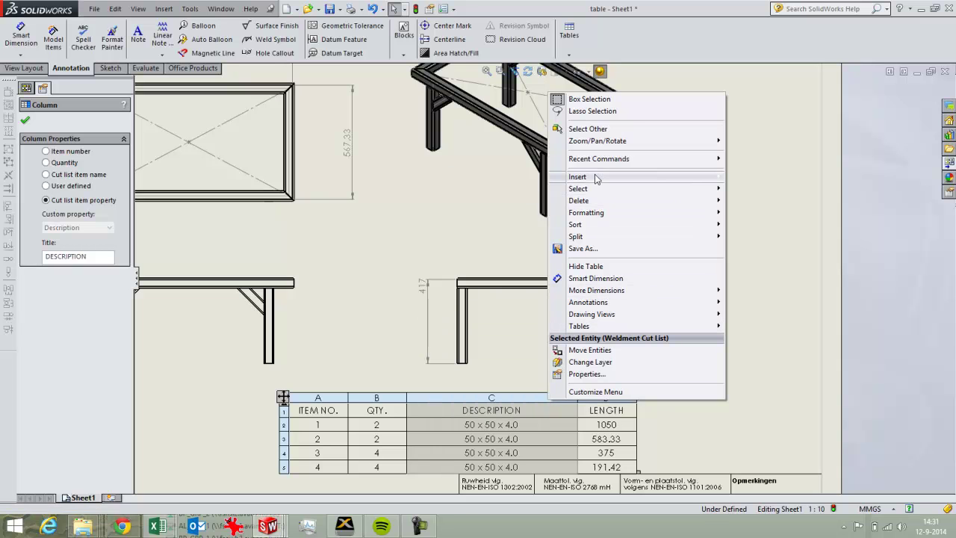
{"action": "mouse_move", "coordinate": [597, 178]}
{"action": "left_click", "coordinate": [493, 178]}
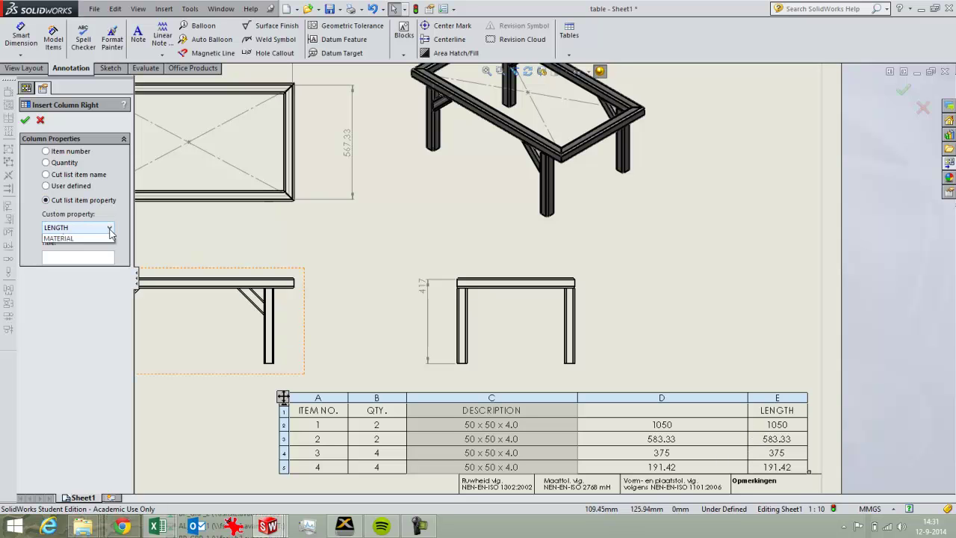
{"action": "left_click", "coordinate": [109, 227]}
{"action": "left_click", "coordinate": [95, 251]}
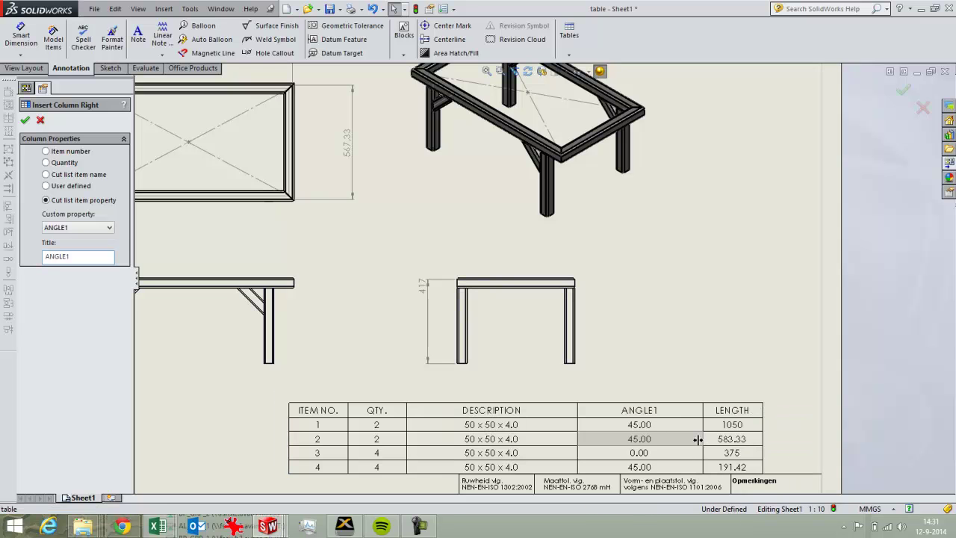
{"action": "left_click_drag", "start_coordinate": [698, 439], "coordinate": [650, 439]}
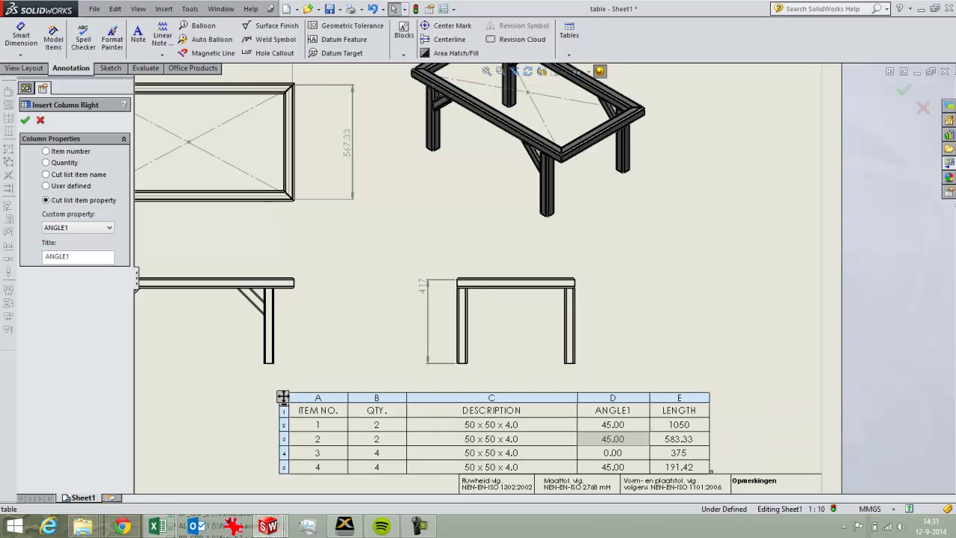
{"action": "left_click", "coordinate": [666, 424]}
{"action": "left_click", "coordinate": [732, 451]}
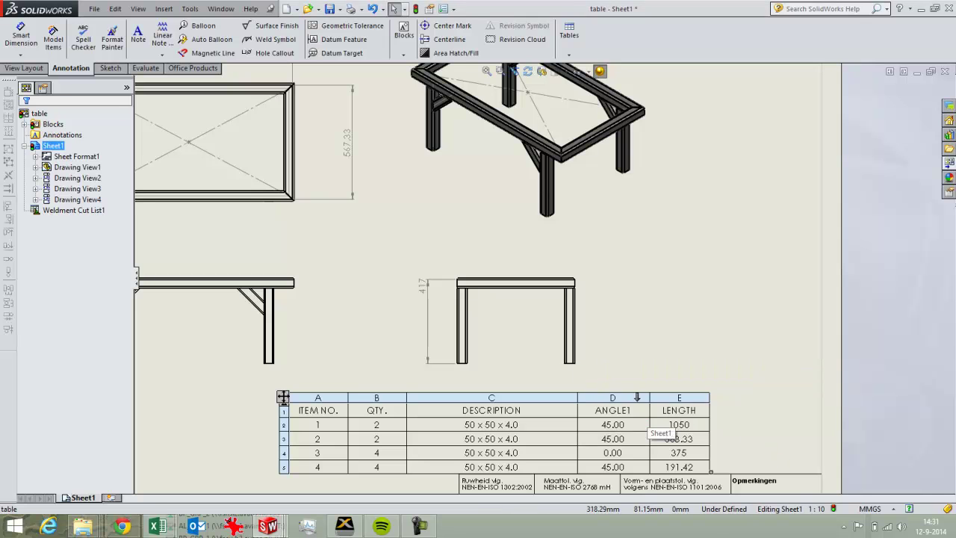
Step: Add an ANGLE2 column after ANGLE1 and reposition the cut list above the title block
{"action": "left_click", "coordinate": [636, 394]}
{"action": "right_click", "coordinate": [636, 394]}
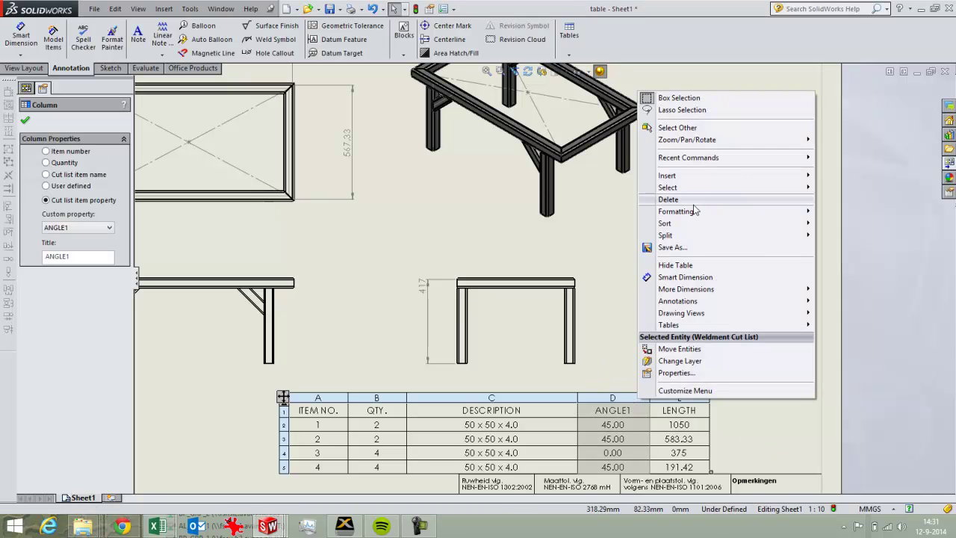
{"action": "mouse_move", "coordinate": [693, 179]}
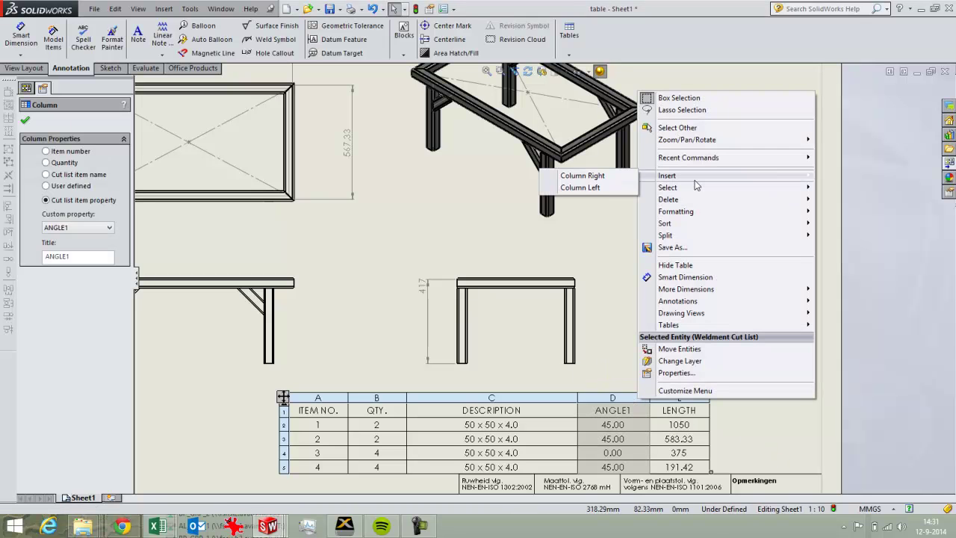
{"action": "left_click", "coordinate": [605, 176]}
{"action": "left_click", "coordinate": [84, 202]}
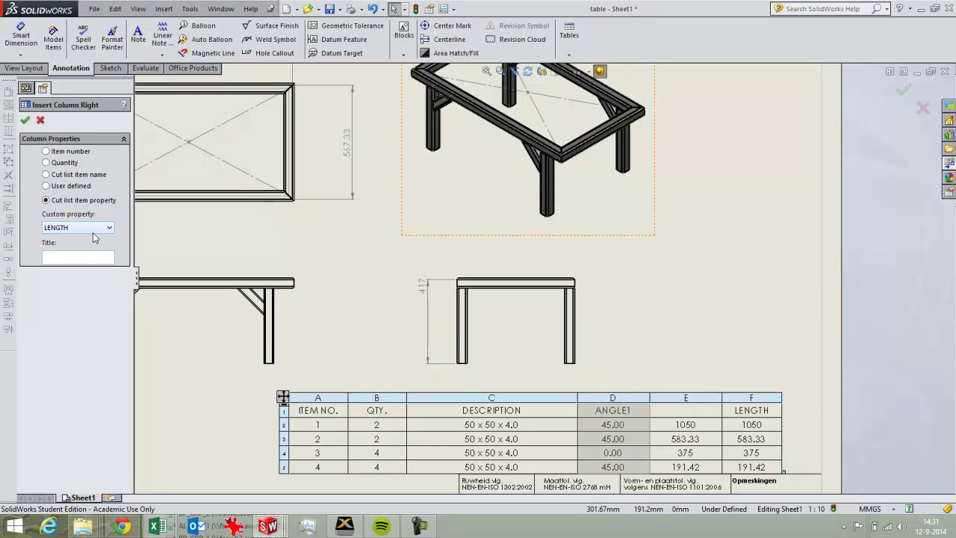
{"action": "left_click", "coordinate": [77, 227]}
{"action": "left_click", "coordinate": [63, 254]}
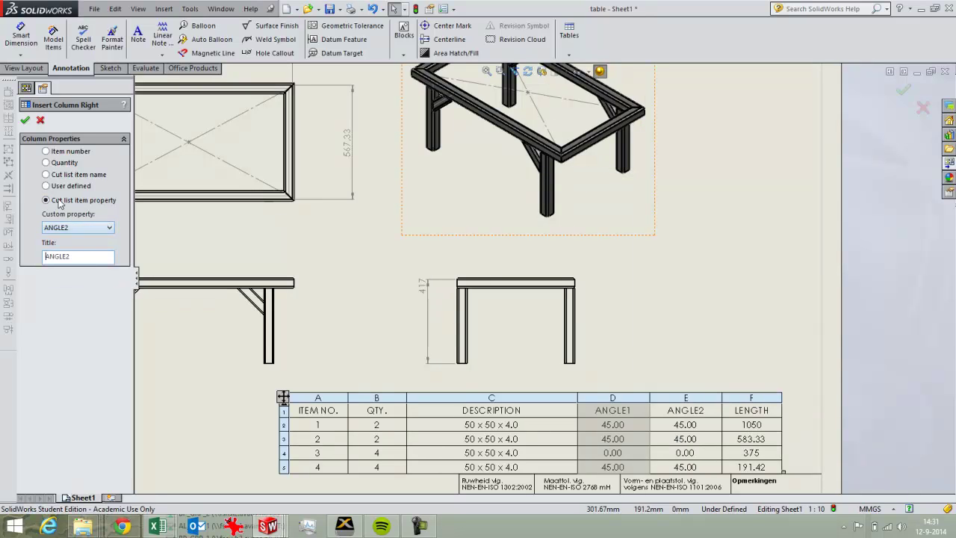
{"action": "left_click", "coordinate": [25, 120]}
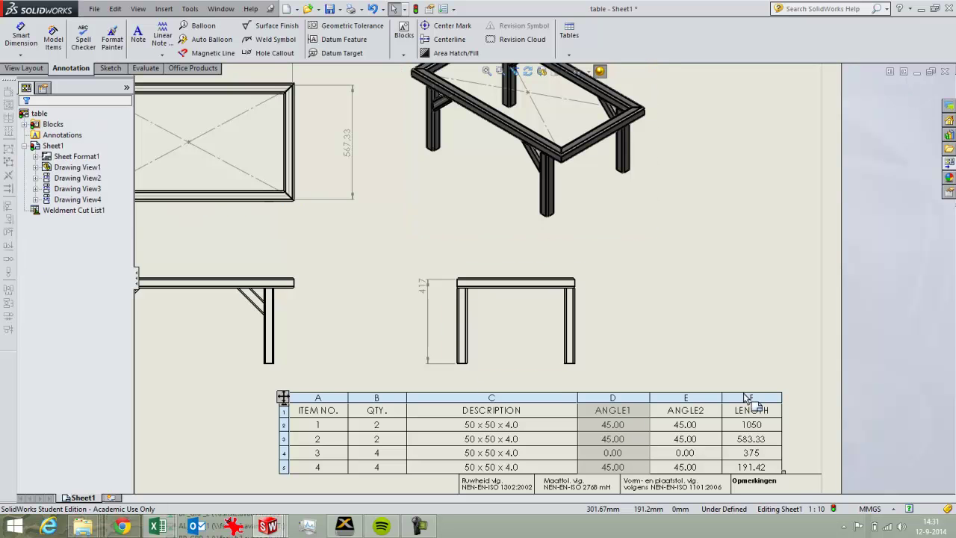
{"action": "left_click_drag", "start_coordinate": [284, 397], "coordinate": [326, 400]}
{"action": "left_click", "coordinate": [631, 247]}
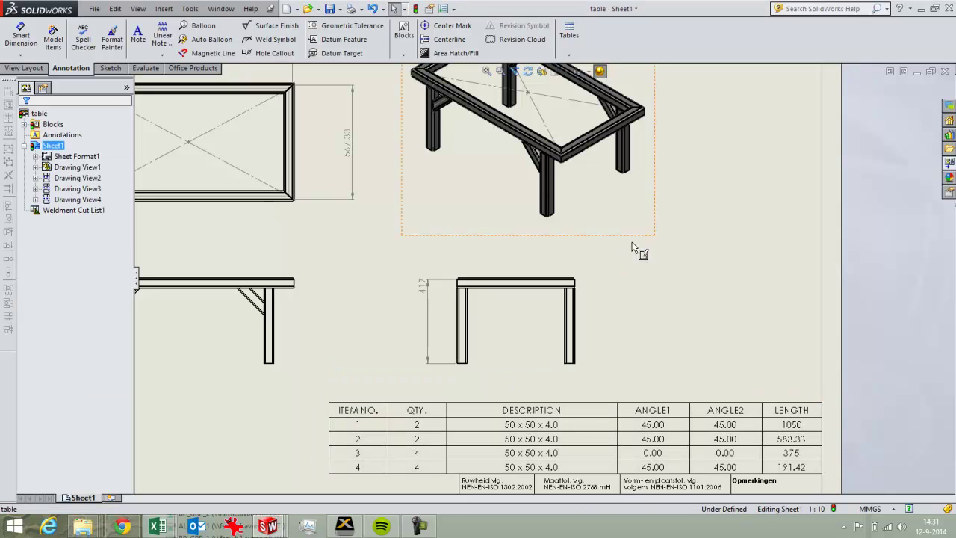
{"action": "mouse_move", "coordinate": [489, 442]}
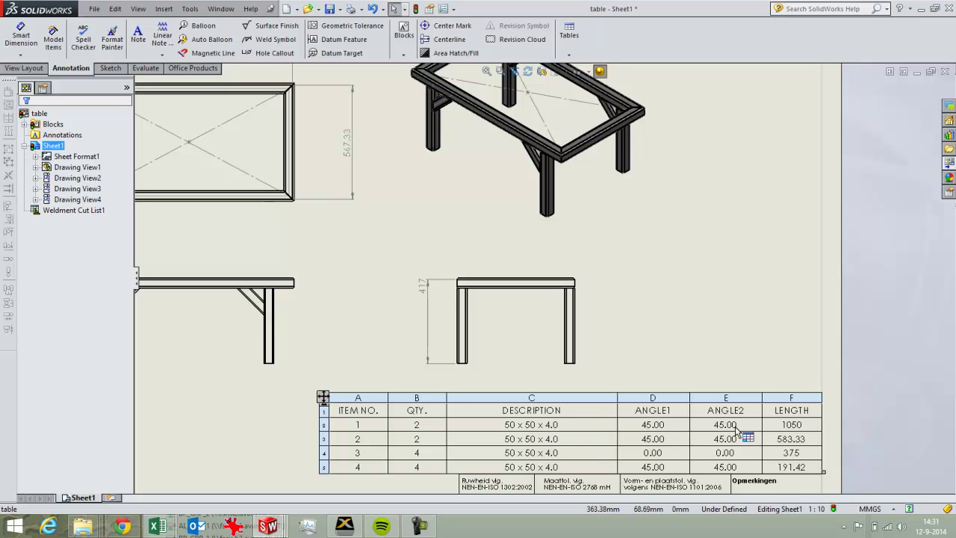
{"action": "left_click", "coordinate": [766, 348]}
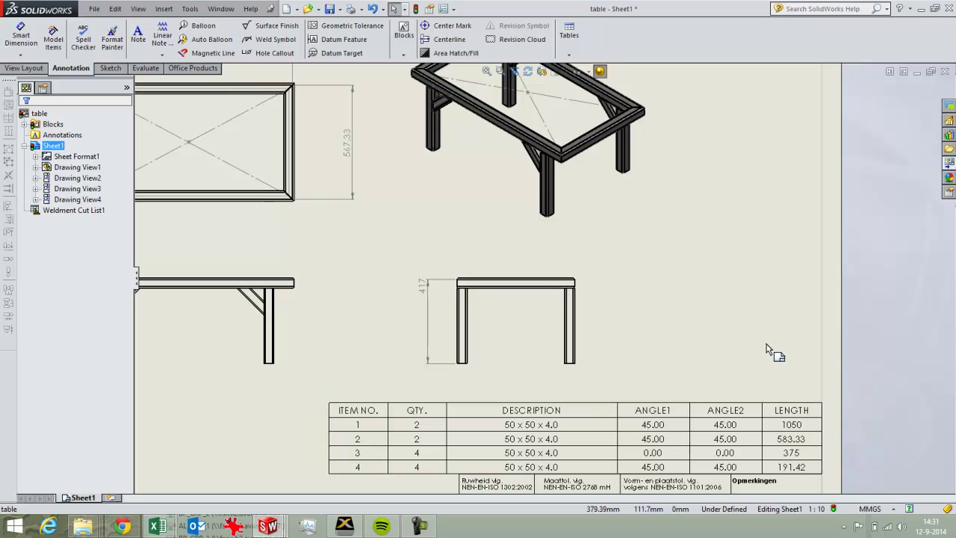
{"action": "left_click", "coordinate": [611, 410]}
{"action": "scroll", "coordinate": [583, 314], "scroll_direction": "up", "scroll_amount": 3}
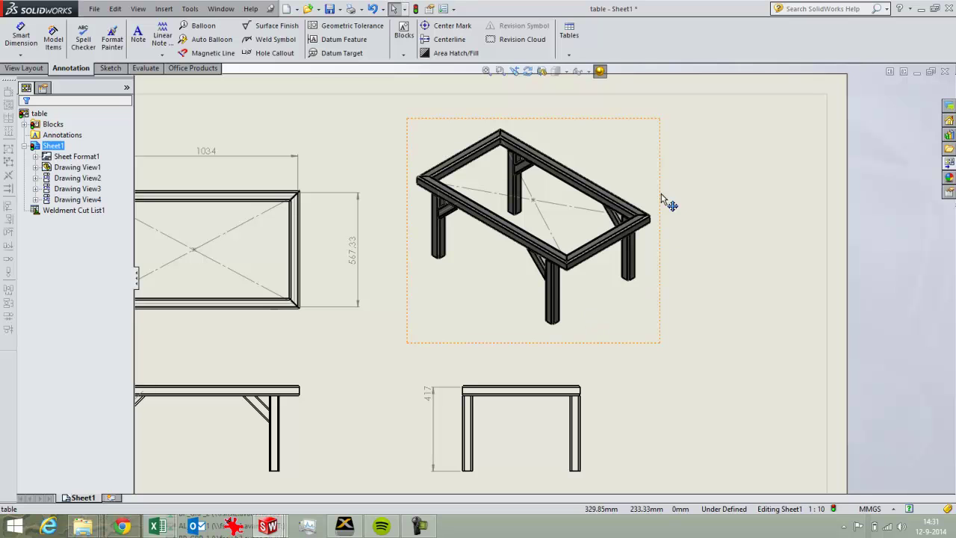
Step: Auto Balloon the isometric view with the Top layout, giving balloons 1–4 in a row
{"action": "left_click", "coordinate": [597, 159]}
{"action": "right_click", "coordinate": [598, 159]}
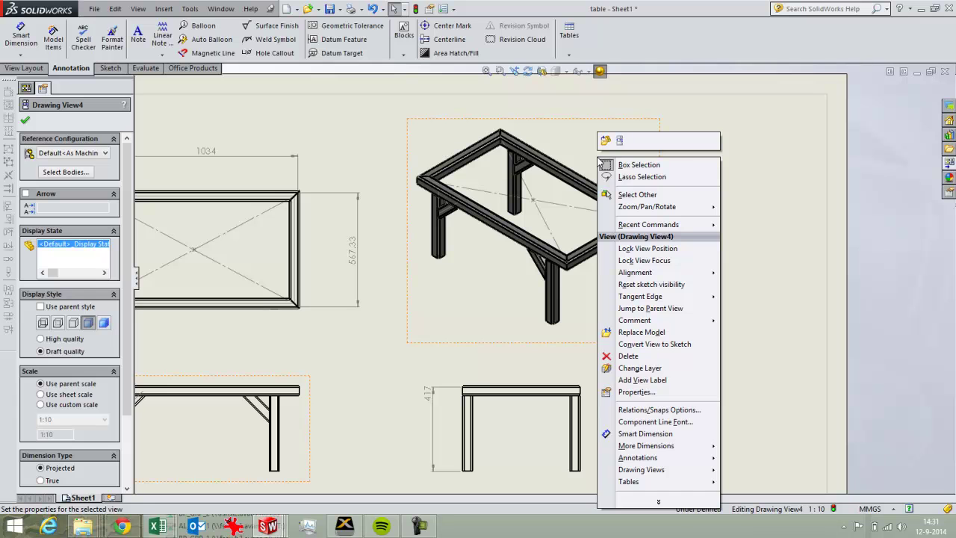
{"action": "left_click", "coordinate": [779, 134]}
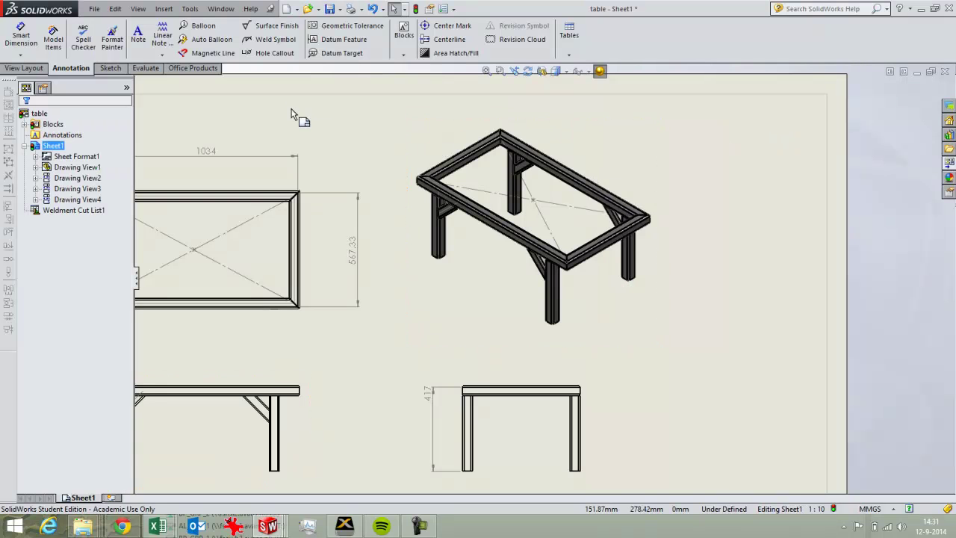
{"action": "left_click", "coordinate": [507, 135]}
{"action": "left_click", "coordinate": [216, 42]}
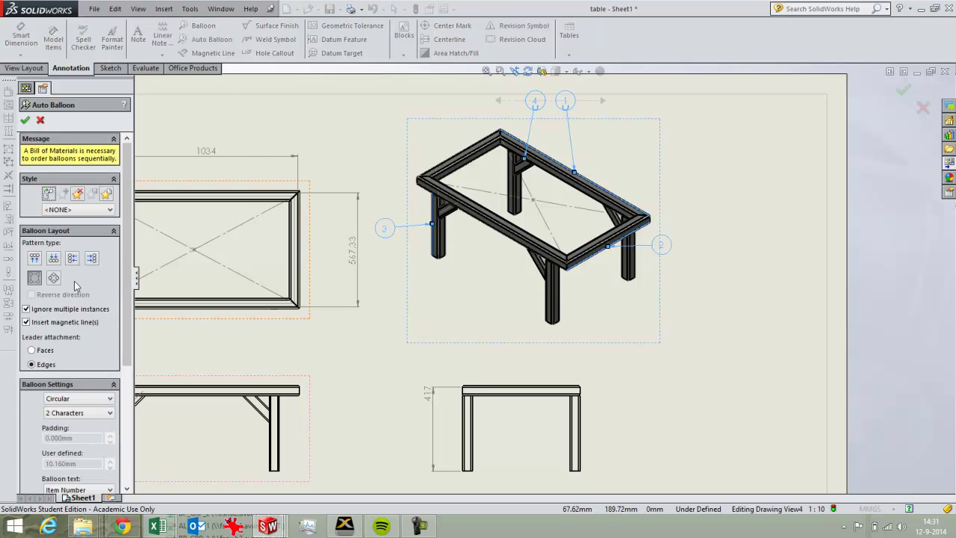
{"action": "left_click", "coordinate": [34, 258]}
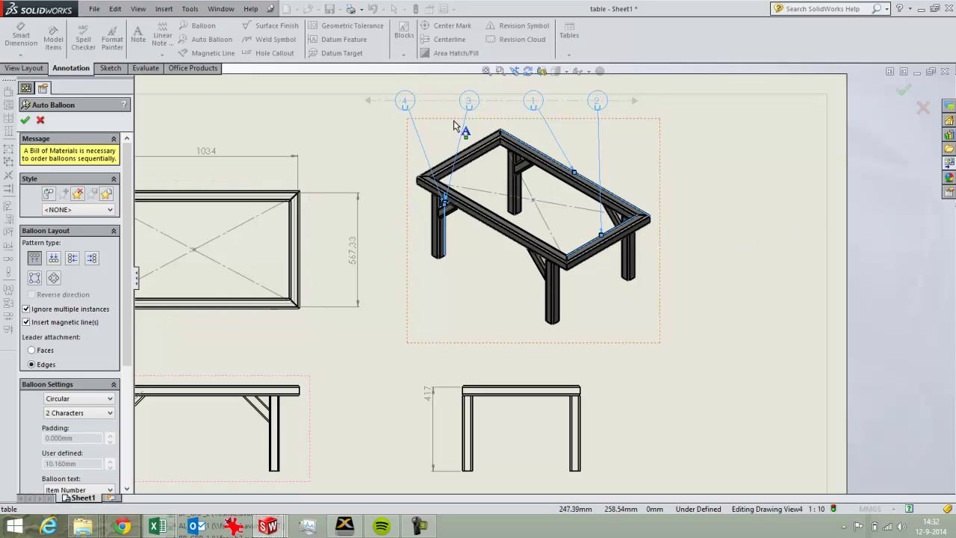
{"action": "left_click", "coordinate": [25, 119]}
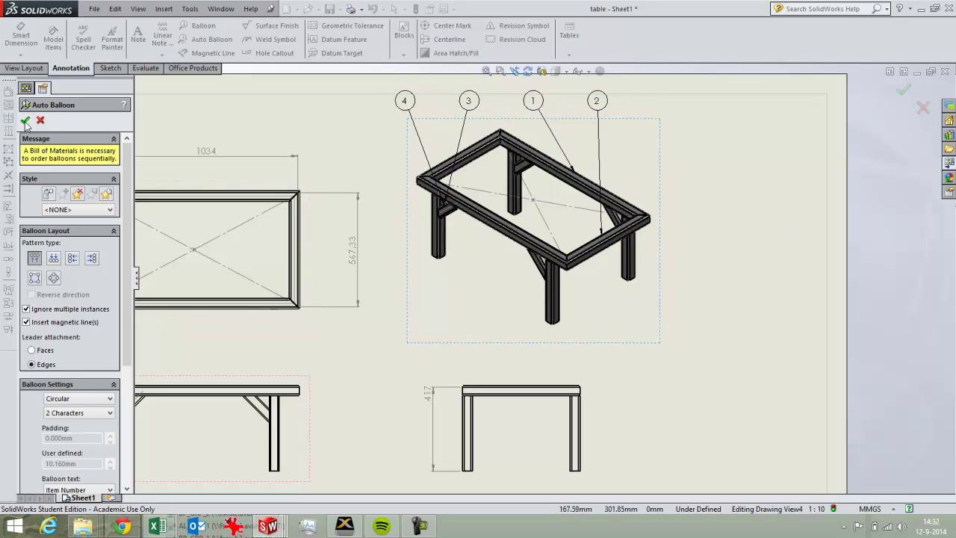
{"action": "left_click", "coordinate": [534, 102]}
{"action": "left_click", "coordinate": [711, 430]}
{"action": "middle_click_drag", "start_coordinate": [711, 430], "coordinate": [687, 262]}
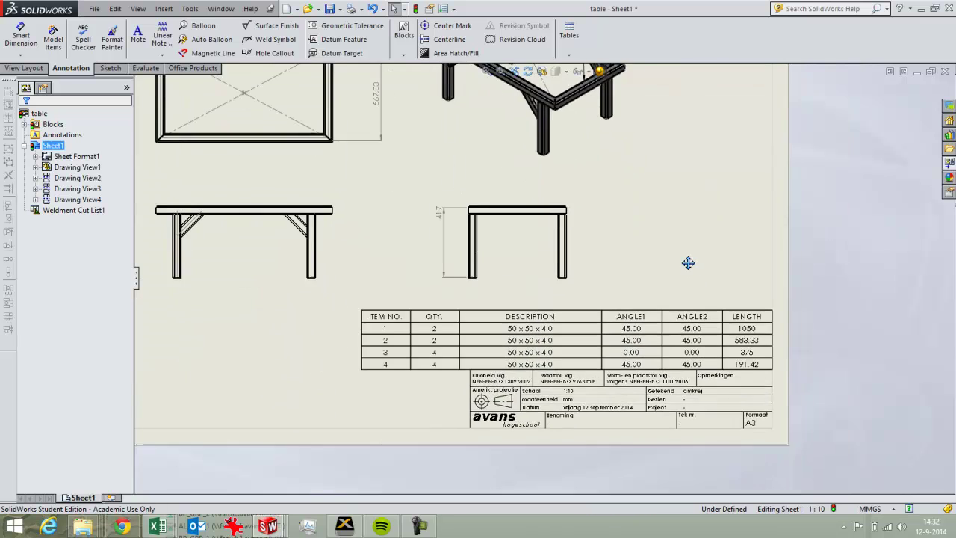
{"action": "scroll", "coordinate": [686, 262], "scroll_direction": "down", "scroll_amount": 1}
{"action": "middle_click_drag", "start_coordinate": [657, 234], "coordinate": [683, 390]}
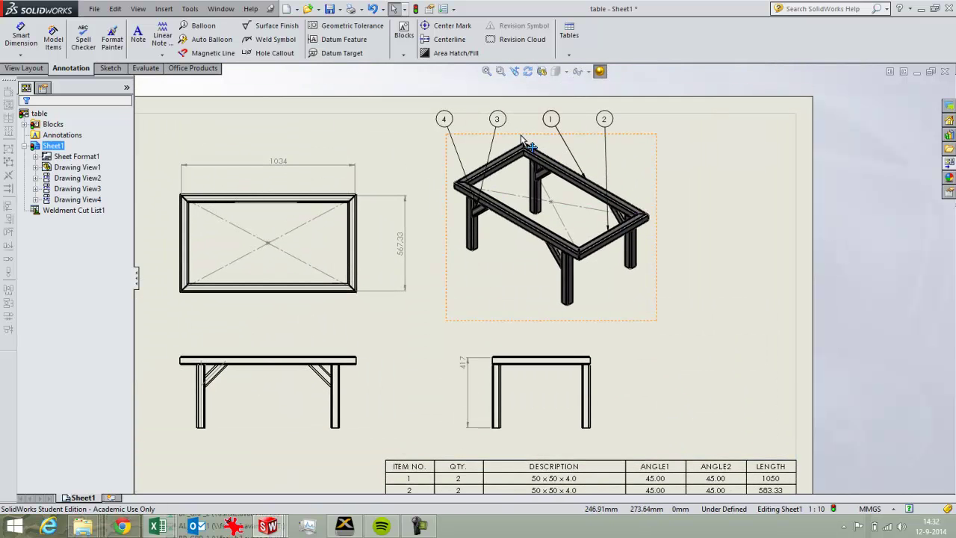
{"action": "middle_click_drag", "start_coordinate": [710, 346], "coordinate": [708, 300]}
{"action": "left_click", "coordinate": [532, 434]}
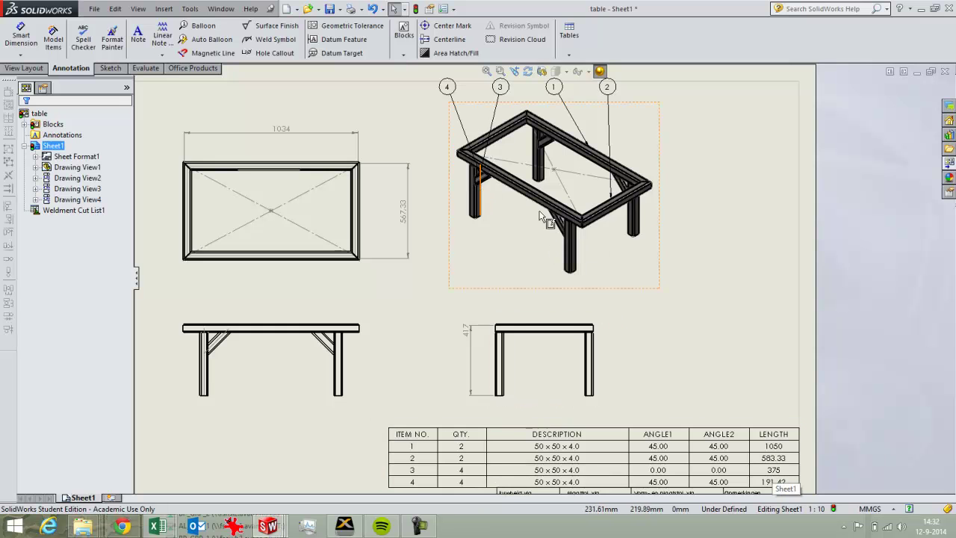
{"action": "scroll", "coordinate": [560, 231], "scroll_direction": "down", "scroll_amount": 2}
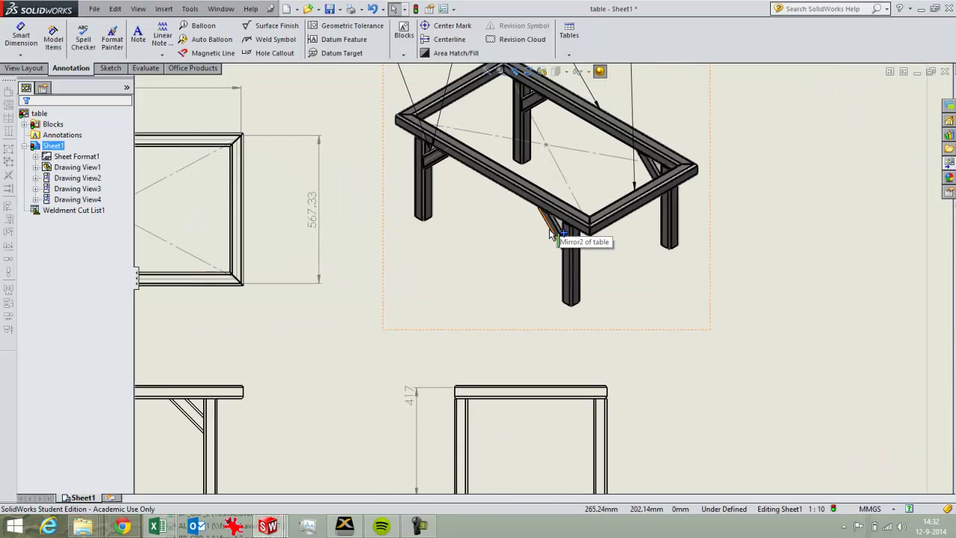
{"action": "left_click", "coordinate": [551, 231]}
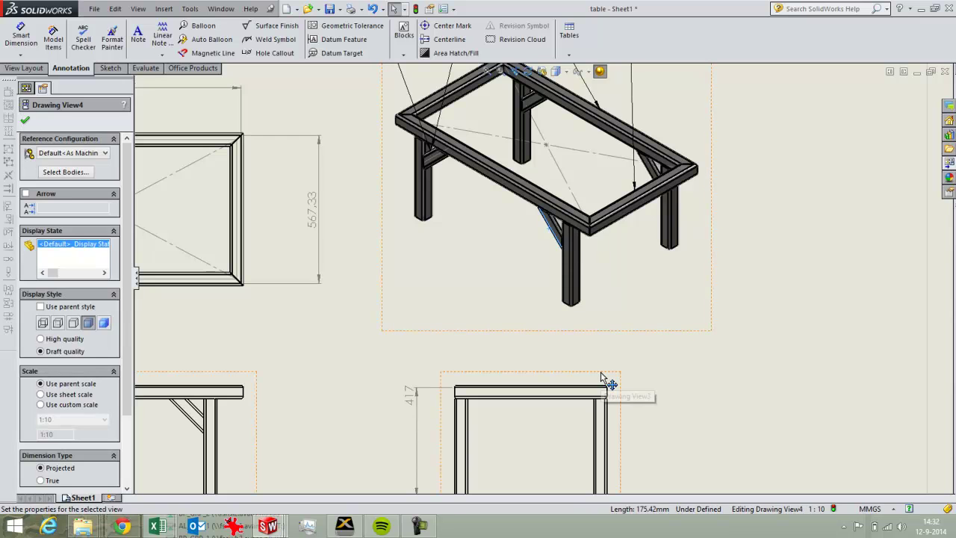
{"action": "scroll", "coordinate": [532, 207], "scroll_direction": "down", "scroll_amount": 3}
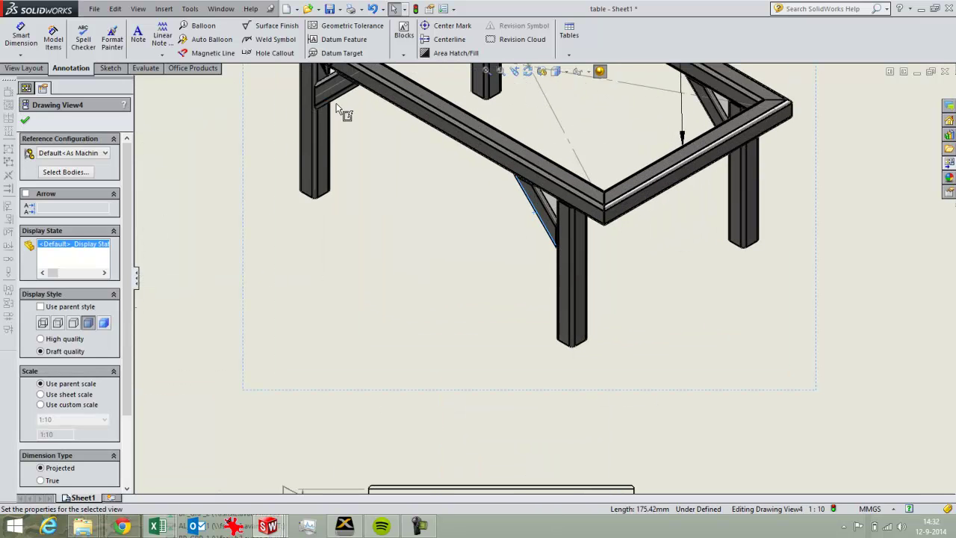
{"action": "left_click", "coordinate": [335, 105]}
{"action": "mouse_move", "coordinate": [661, 429]}
{"action": "middle_mouse_down"}
{"action": "mouse_move", "coordinate": [614, 222]}
{"action": "mouse_move", "coordinate": [604, 51]}
{"action": "middle_mouse_up"}
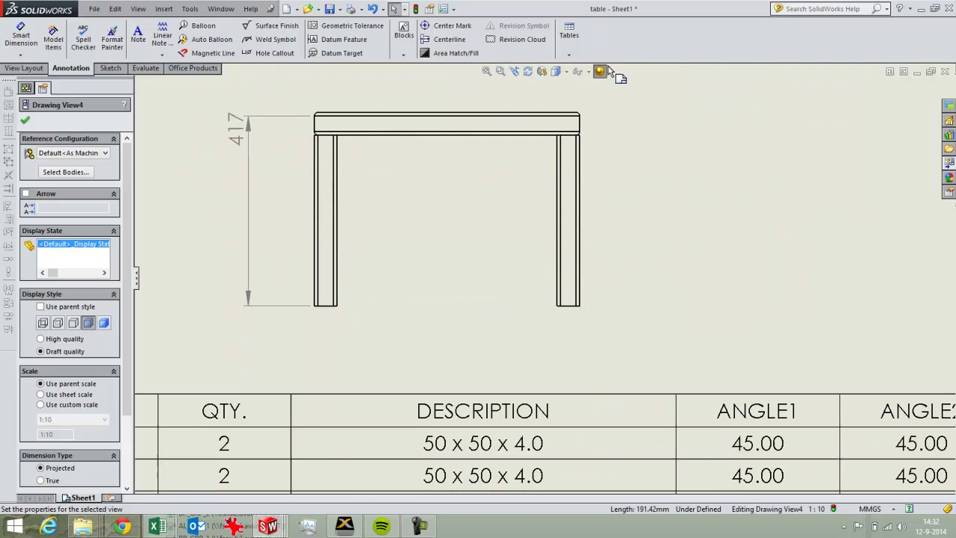
{"action": "scroll", "coordinate": [663, 363], "scroll_direction": "up", "scroll_amount": 3}
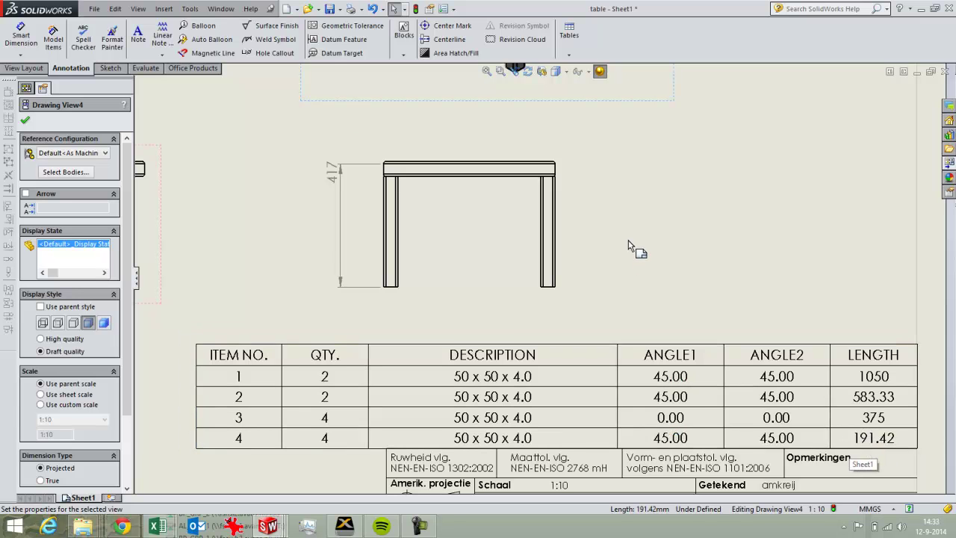
{"action": "scroll", "coordinate": [531, 172], "scroll_direction": "up", "scroll_amount": 4}
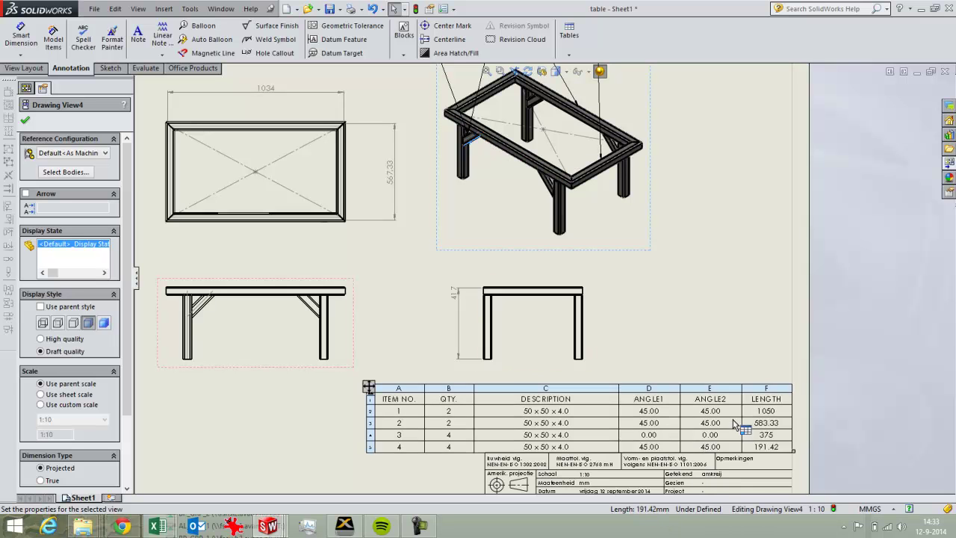
{"action": "middle_click_drag", "start_coordinate": [742, 427], "coordinate": [718, 383]}
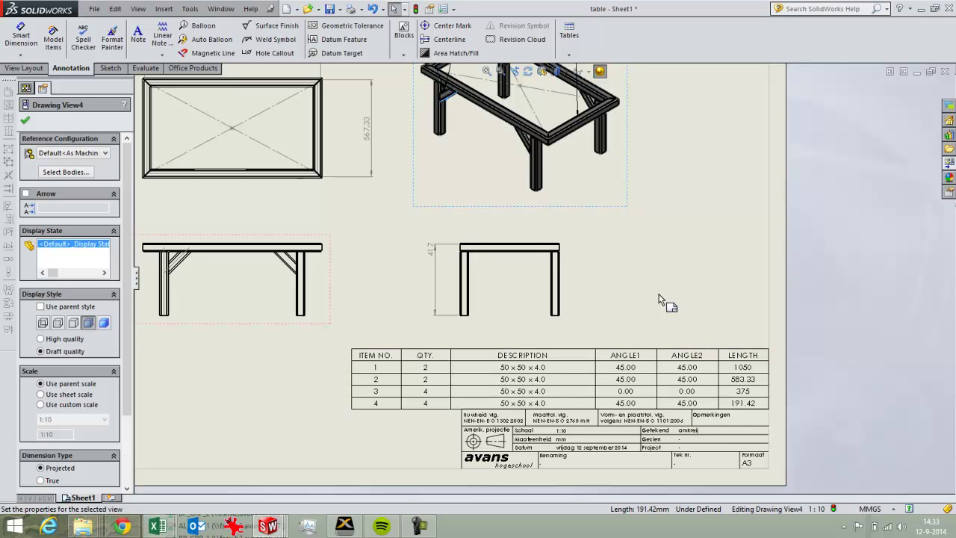
{"action": "middle_click_drag", "start_coordinate": [659, 299], "coordinate": [648, 312]}
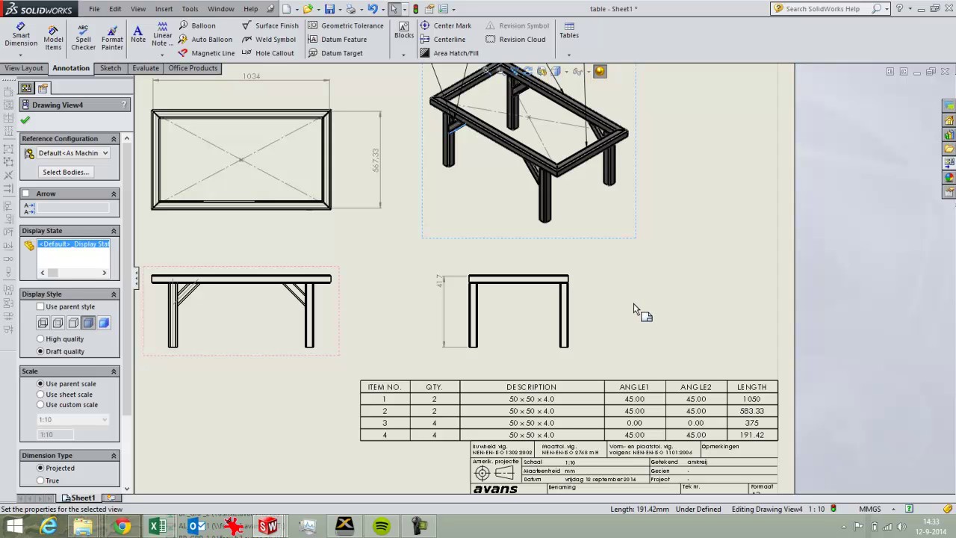
Step: Switch to the Kit Car frame part and orbit the frame from several angles
{"action": "mouse_move", "coordinate": [276, 527]}
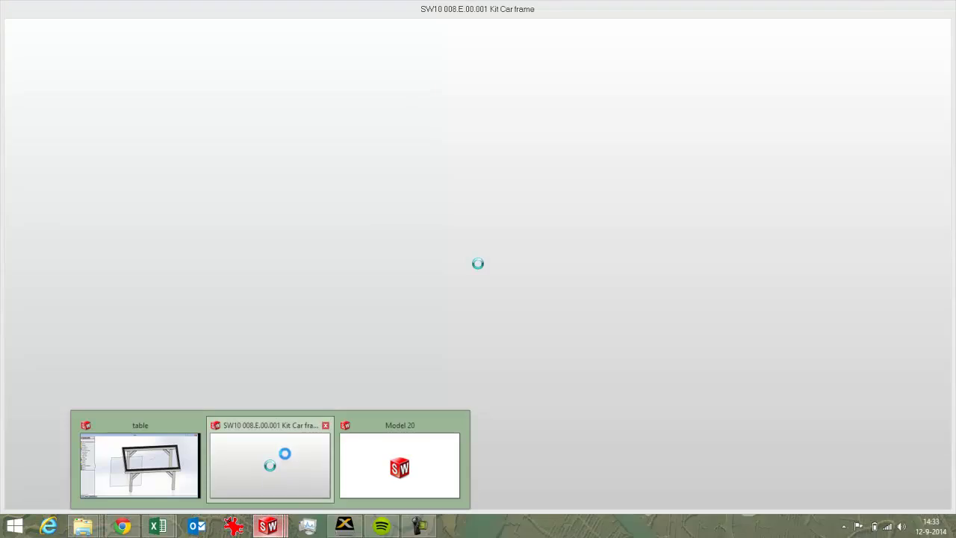
{"action": "left_click", "coordinate": [283, 454]}
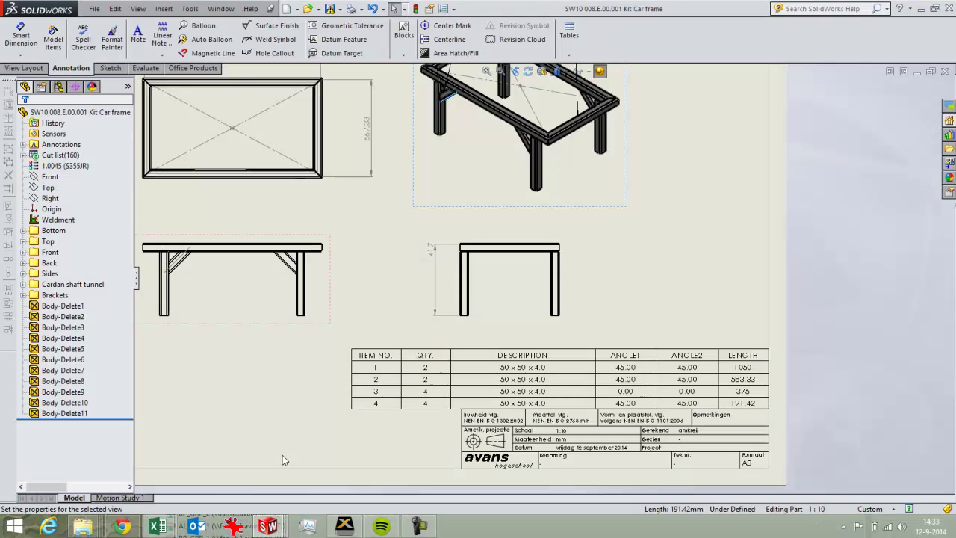
{"action": "middle_click_drag", "start_coordinate": [433, 408], "coordinate": [423, 388]}
{"action": "middle_click_drag", "start_coordinate": [302, 345], "coordinate": [348, 371]}
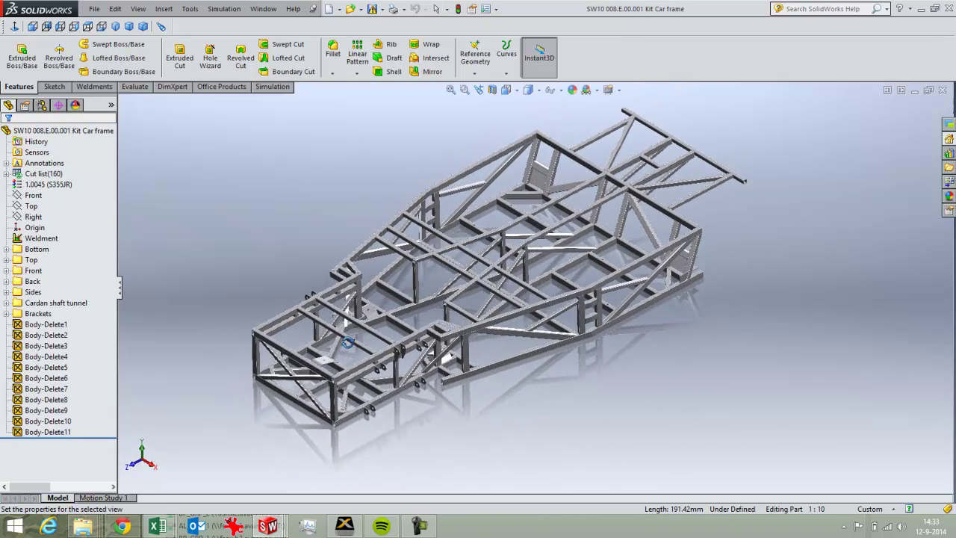
{"action": "scroll", "coordinate": [515, 308], "scroll_direction": "down", "scroll_amount": 3}
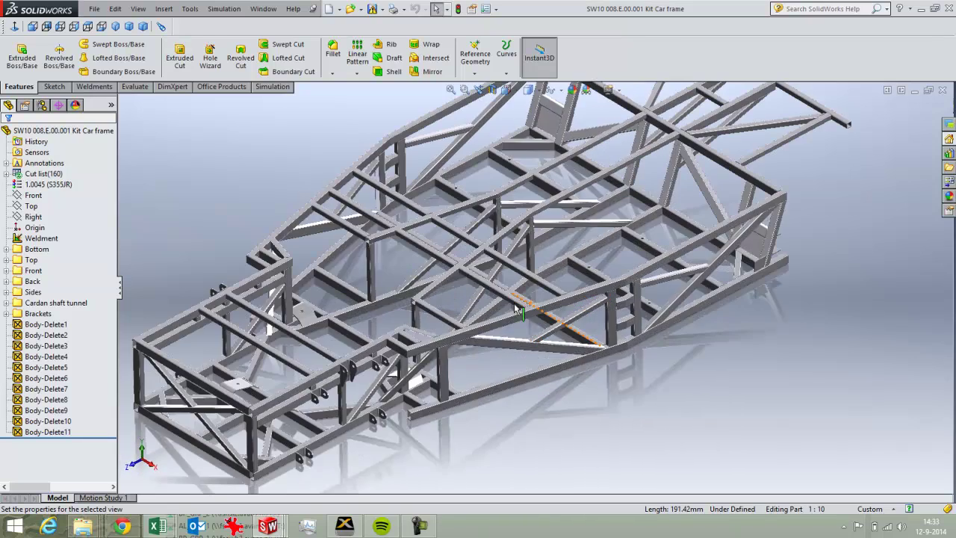
{"action": "left_click", "coordinate": [448, 363]}
{"action": "middle_click_drag", "start_coordinate": [448, 364], "coordinate": [454, 343]}
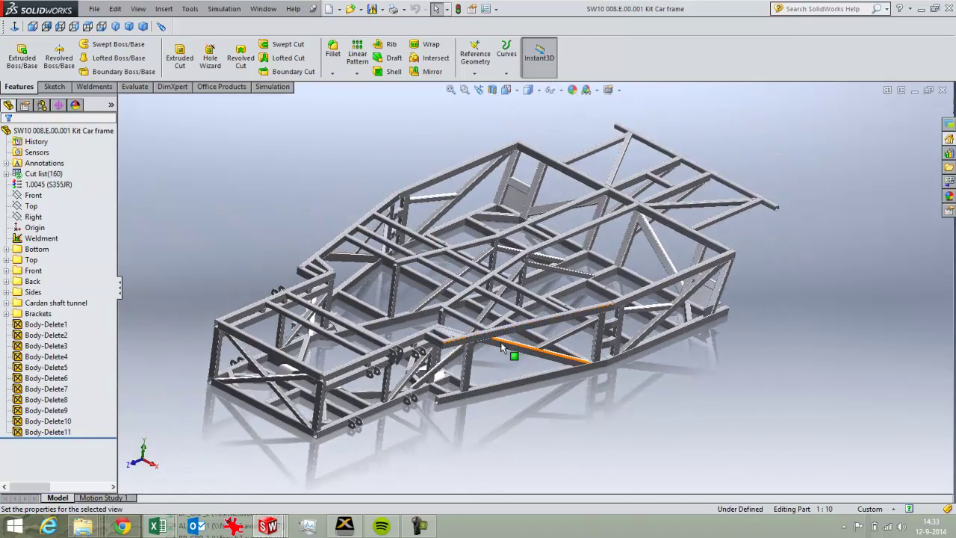
{"action": "middle_click_drag", "start_coordinate": [513, 357], "coordinate": [464, 348]}
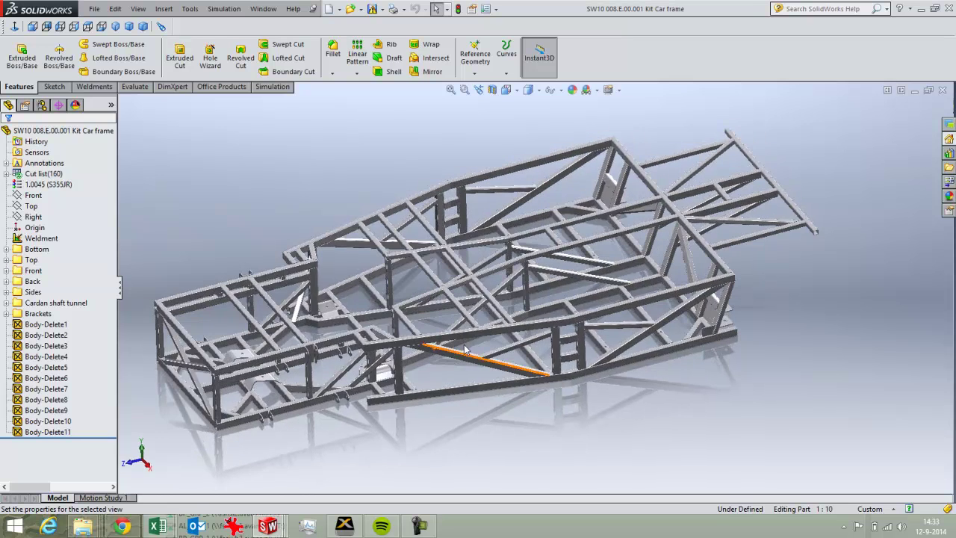
Step: Expand Cut list(160) and highlight the beams of Cut-List-Item1(2), Item5(4) and Item11(2)
{"action": "left_click", "coordinate": [6, 173]}
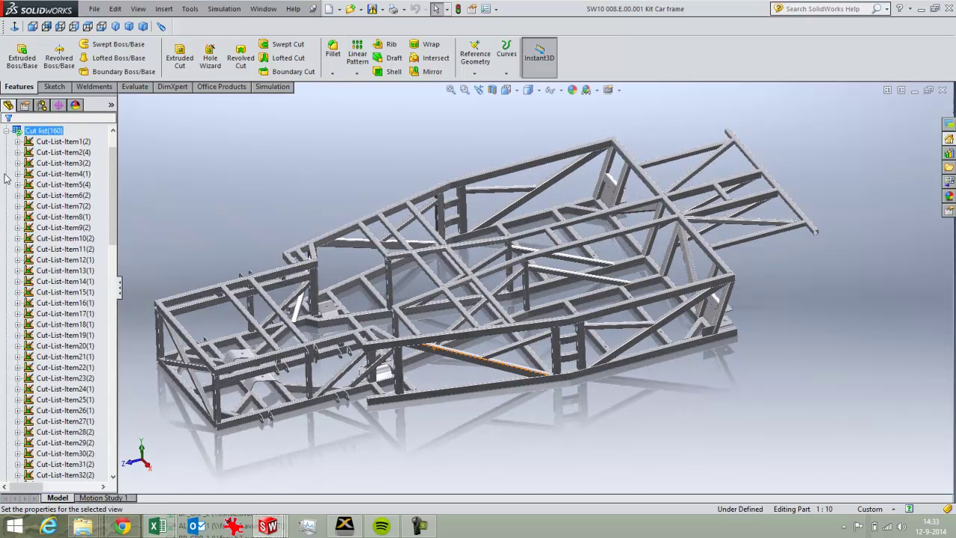
{"action": "left_click", "coordinate": [63, 142]}
{"action": "left_click", "coordinate": [64, 184]}
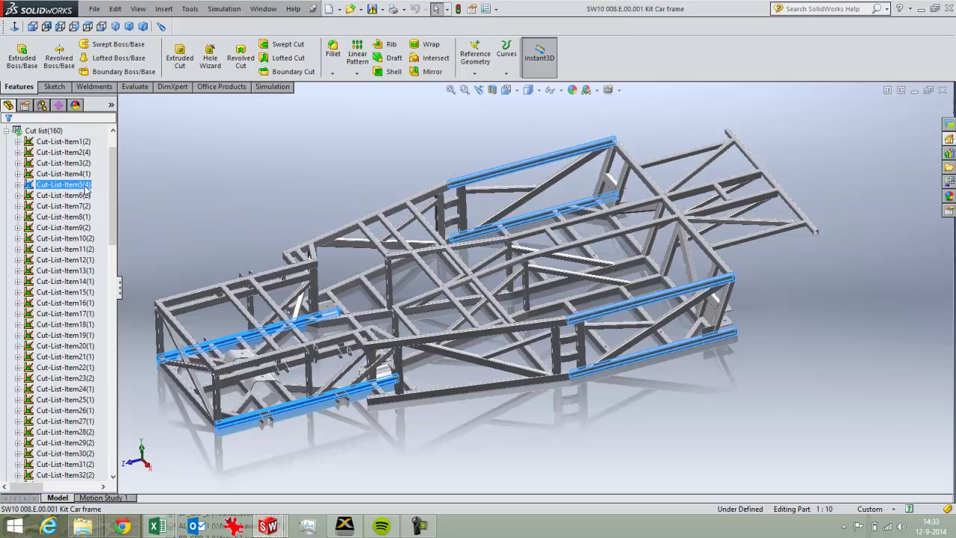
{"action": "left_click", "coordinate": [91, 251]}
{"action": "middle_click_drag", "start_coordinate": [396, 395], "coordinate": [424, 407]}
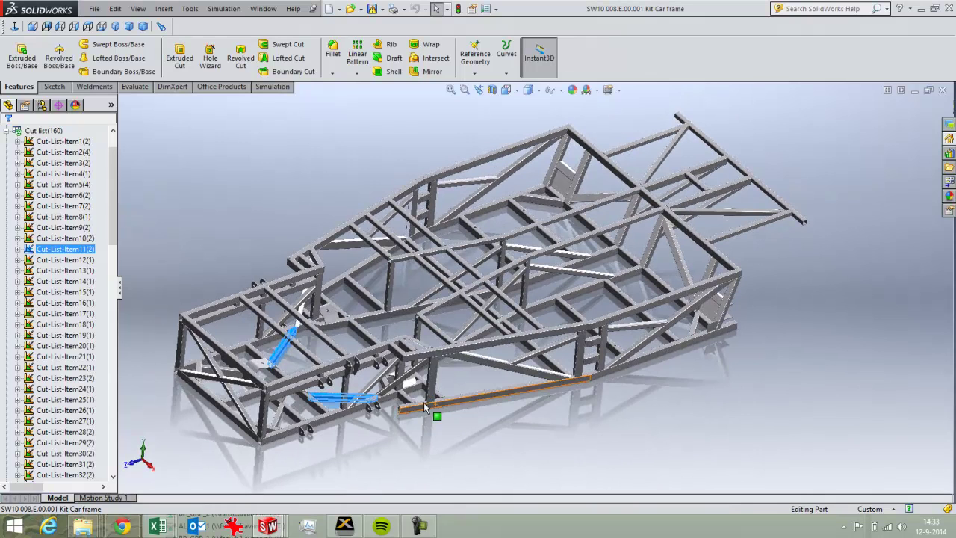